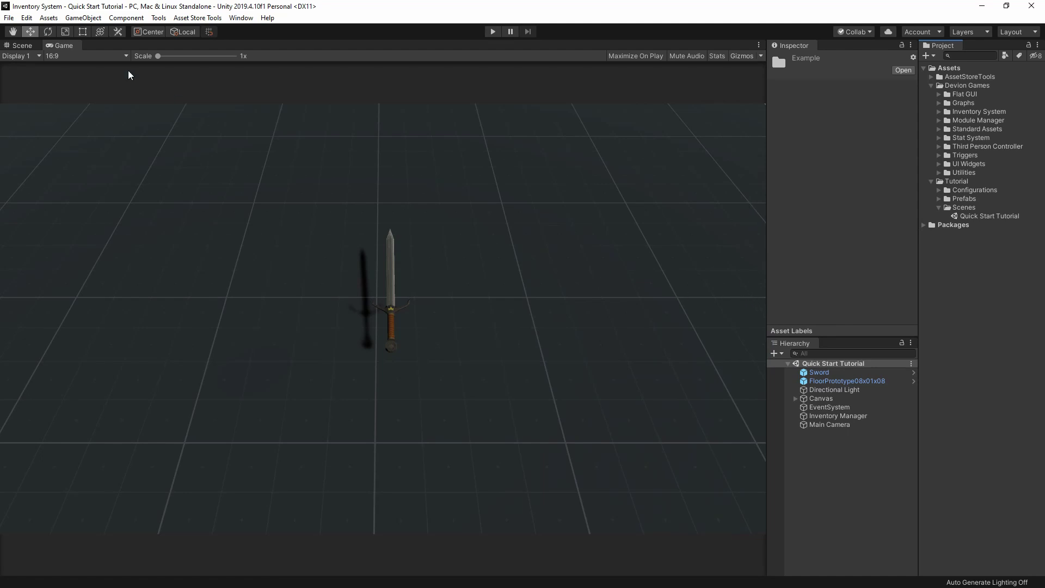
Save a copy of the scene as "Adding Player" in the Tutorial project's Scenes folder
click(9, 18)
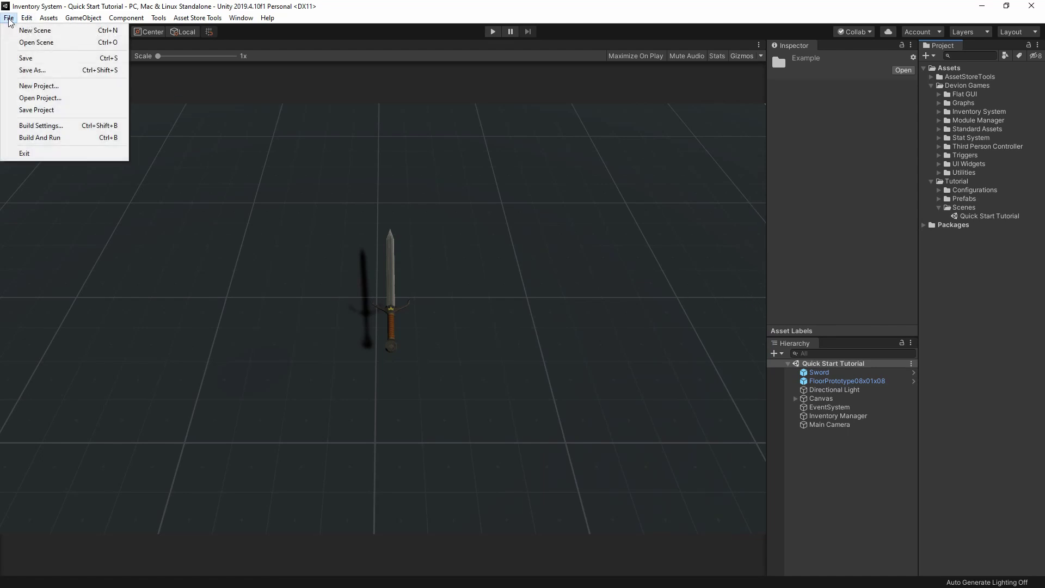
click(47, 70)
double_click(131, 127)
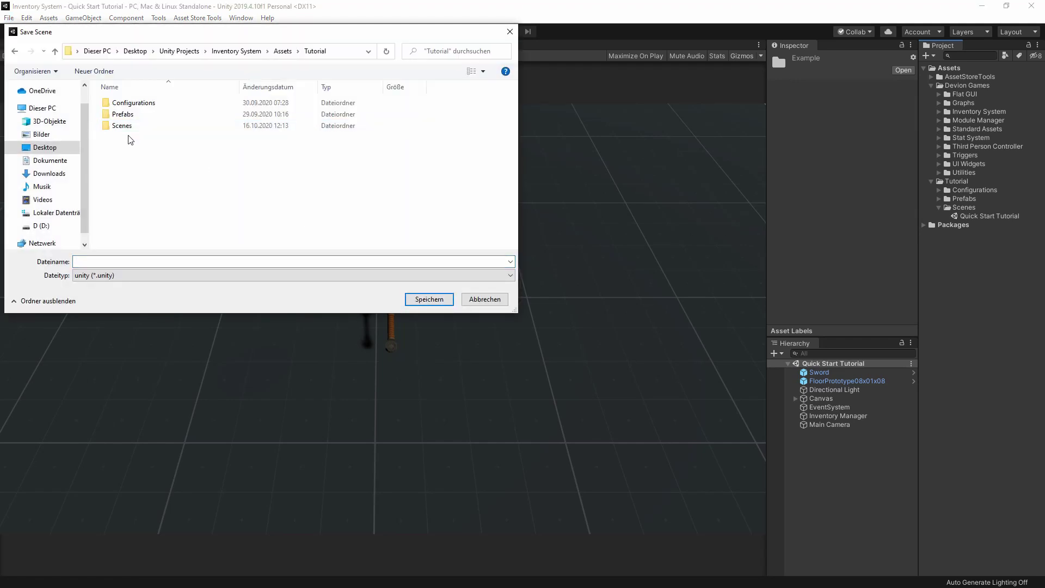
click(126, 126)
double_click(126, 126)
click(107, 260)
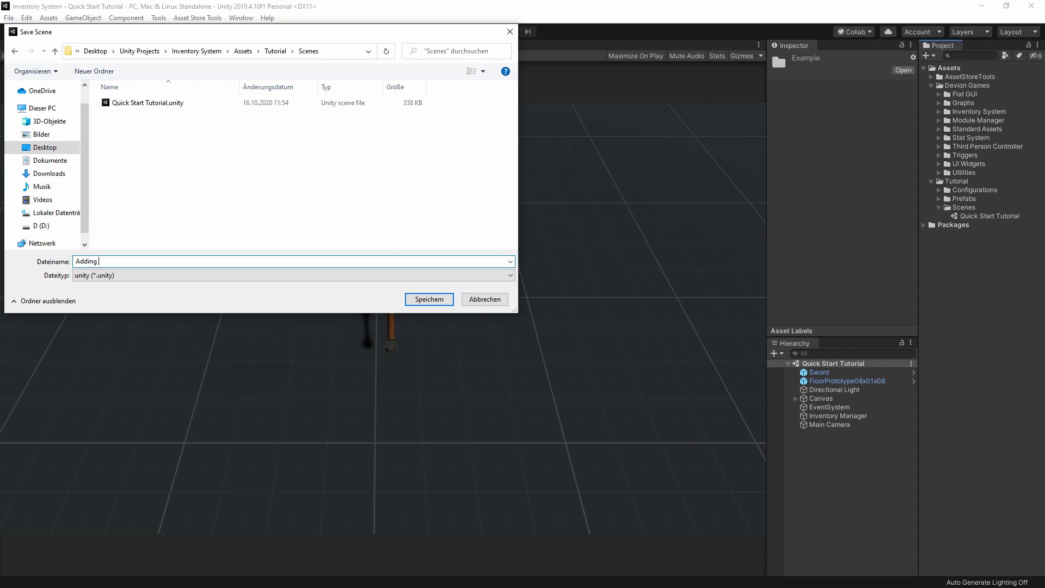
text(Adding Player)
click(430, 299)
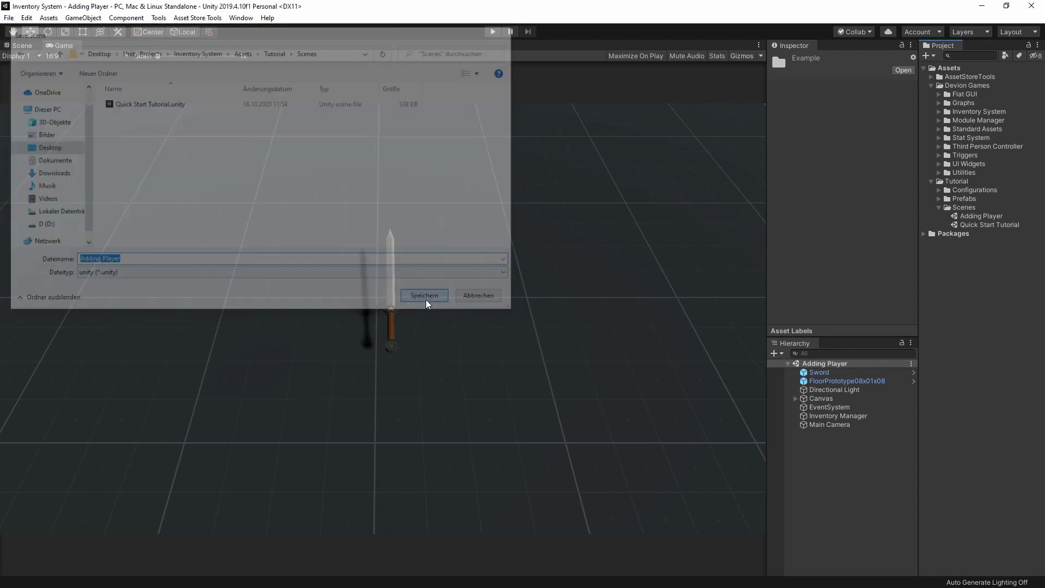
Delete the Main Camera from the scene
click(837, 426)
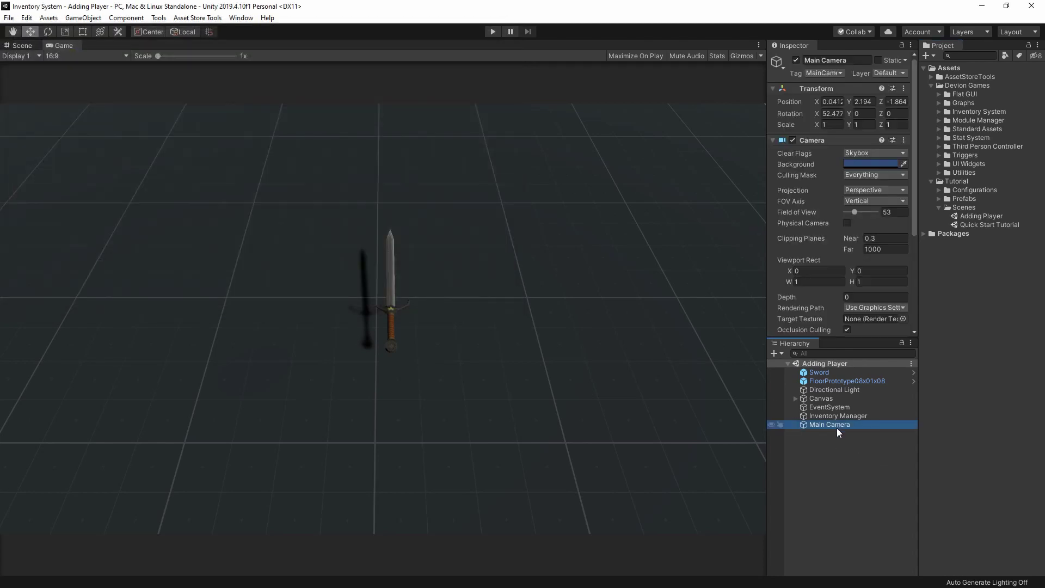
right_click(834, 423)
click(862, 276)
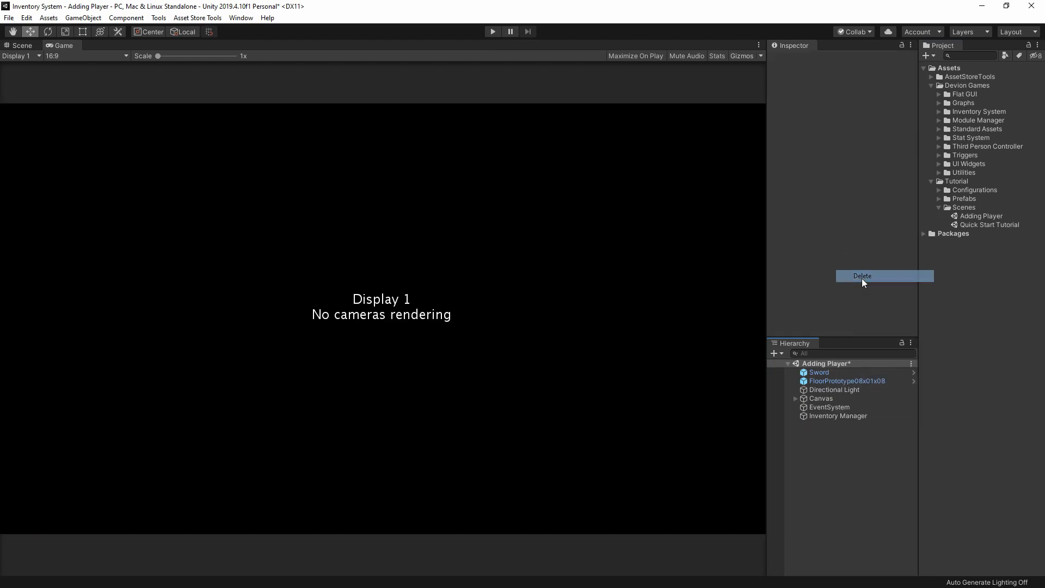
Place the DefaultAvatar prefab from the Third Person Controller example prefabs on the floor in the Scene view
click(21, 46)
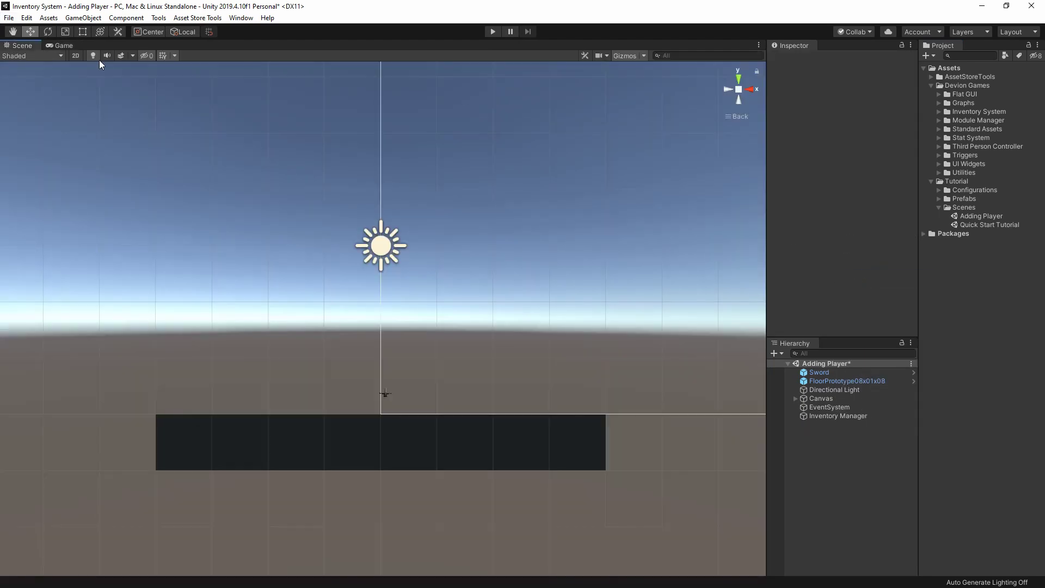
click(939, 147)
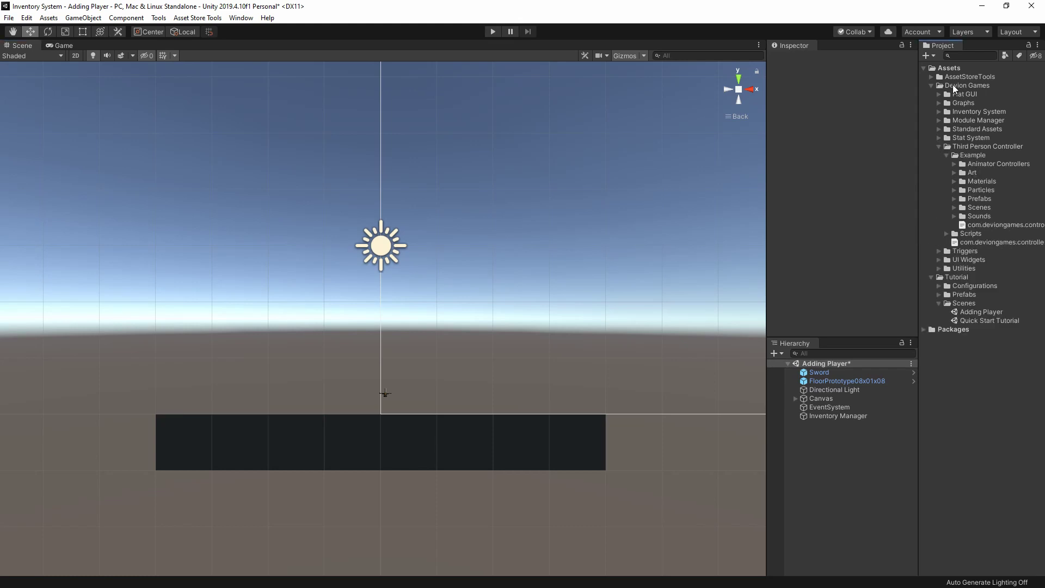
click(954, 199)
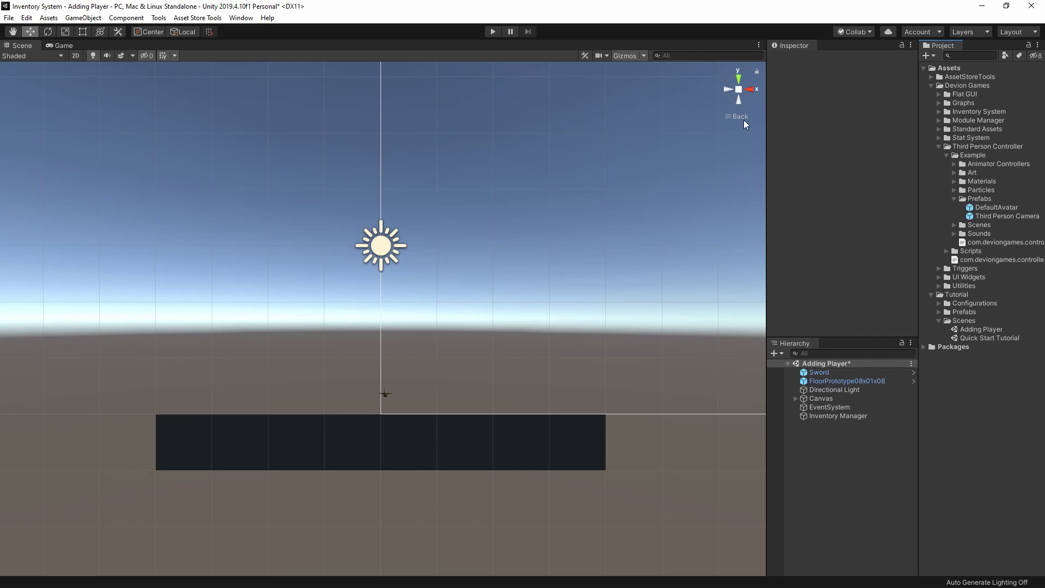
alt+drag(533, 215, 543, 328)
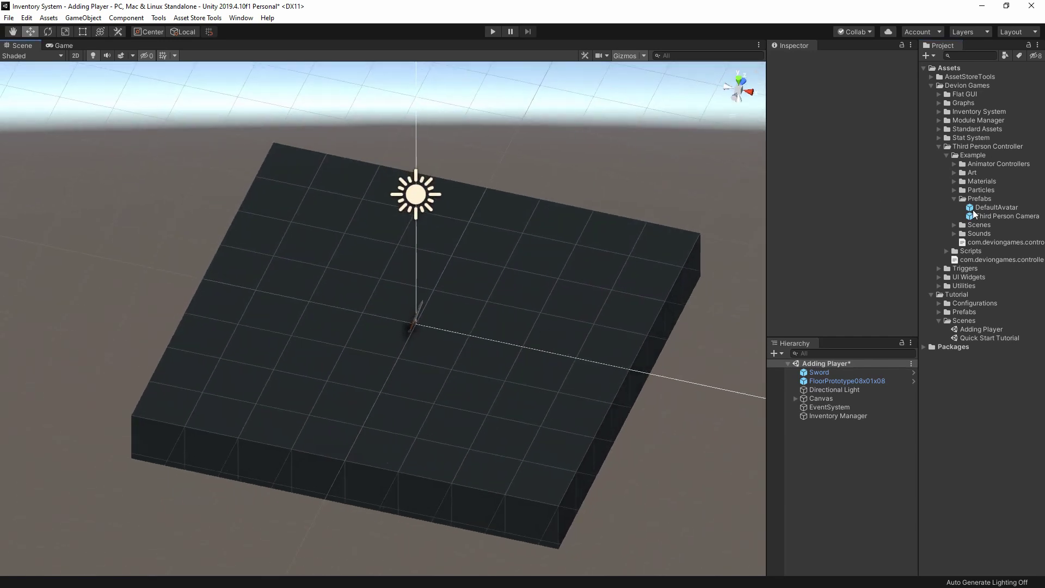
drag(972, 210, 372, 407)
Add the Third Person Camera prefab to the scene and centre it behind and above the avatar, at about X -0.04, Y 2.3, Z -4.3
drag(1004, 217, 838, 459)
click(750, 92)
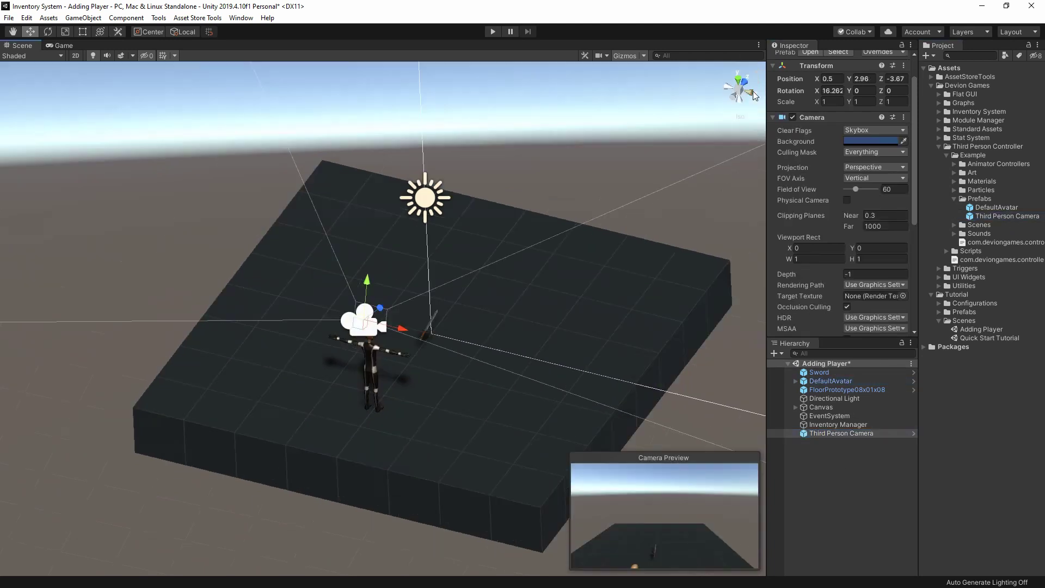
drag(342, 257, 271, 240)
drag(243, 191, 218, 226)
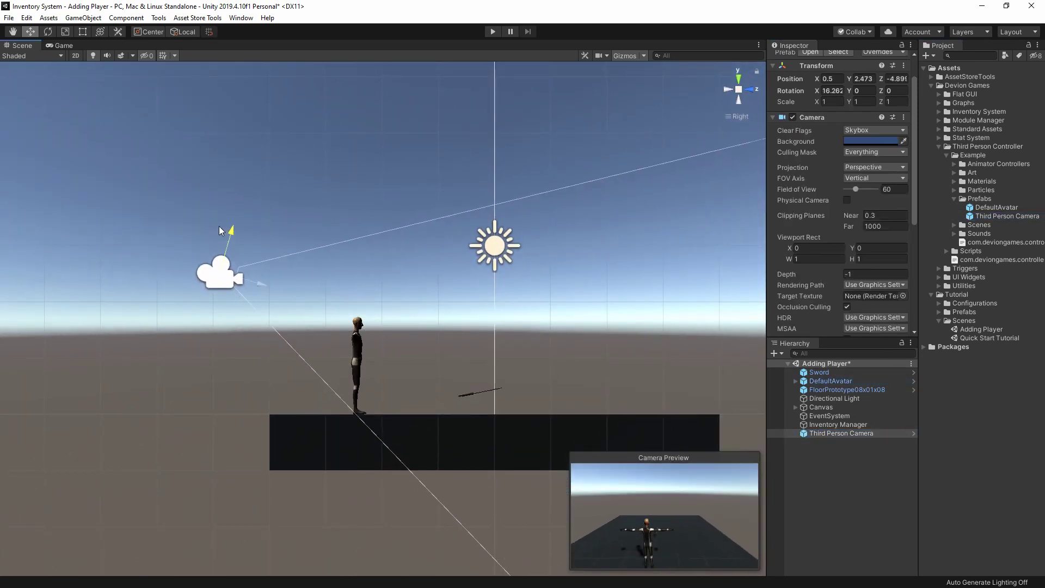
drag(272, 293, 297, 296)
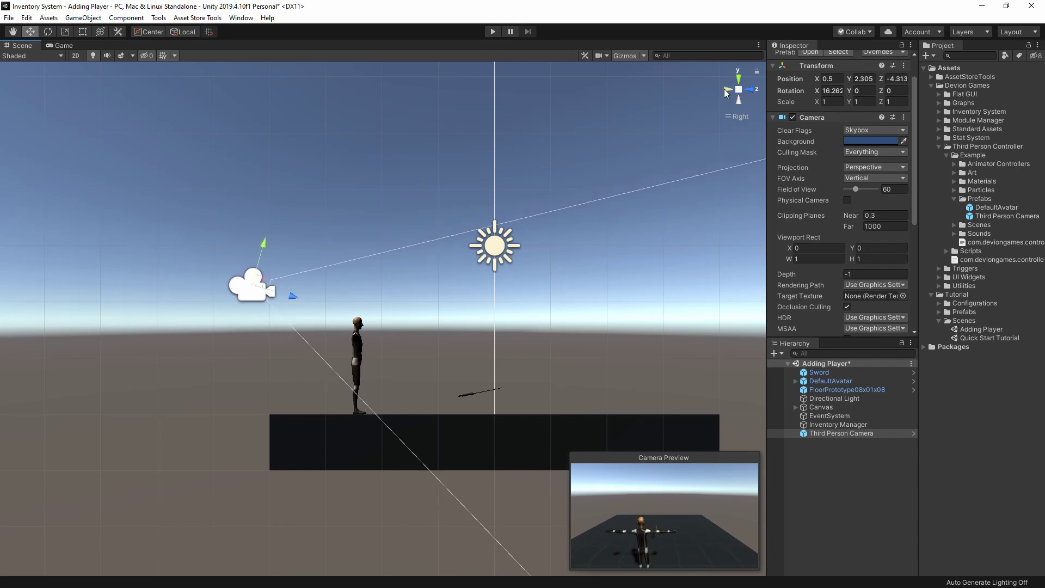
click(727, 89)
drag(453, 287, 422, 287)
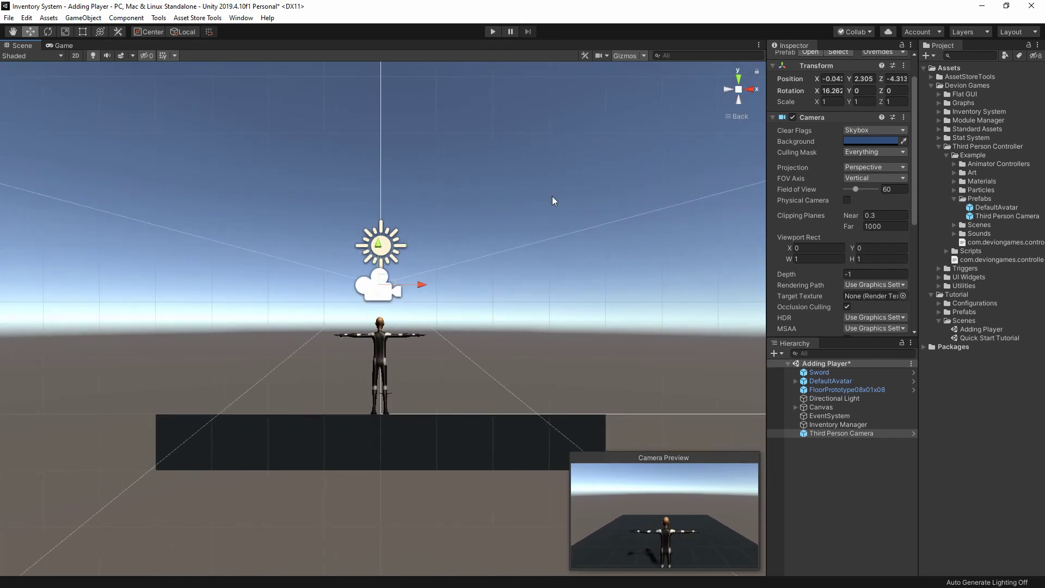
alt+drag(575, 191, 654, 396)
click(844, 480)
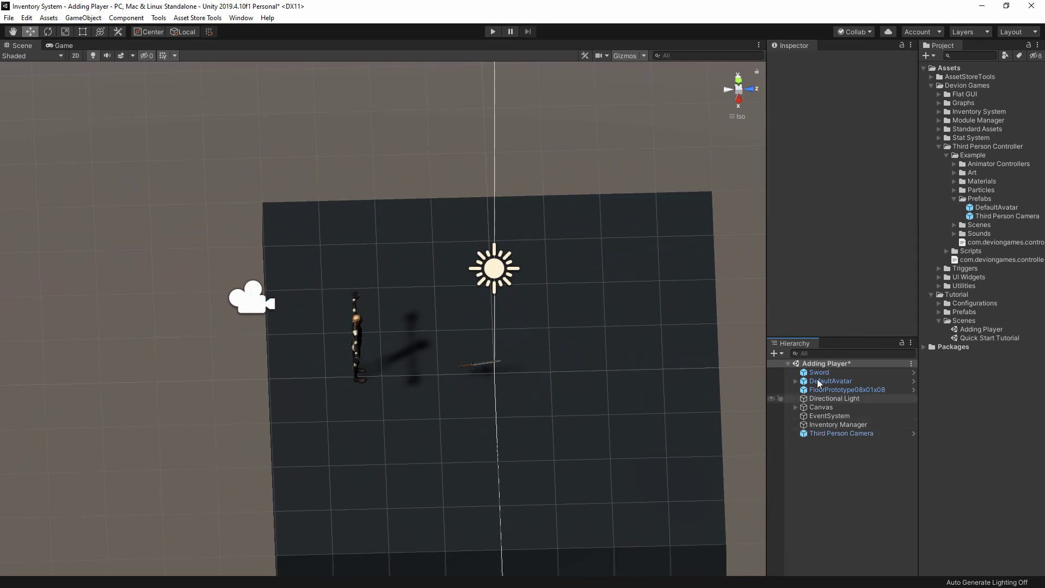
Set the DefaultAvatar's tag to Player
click(824, 380)
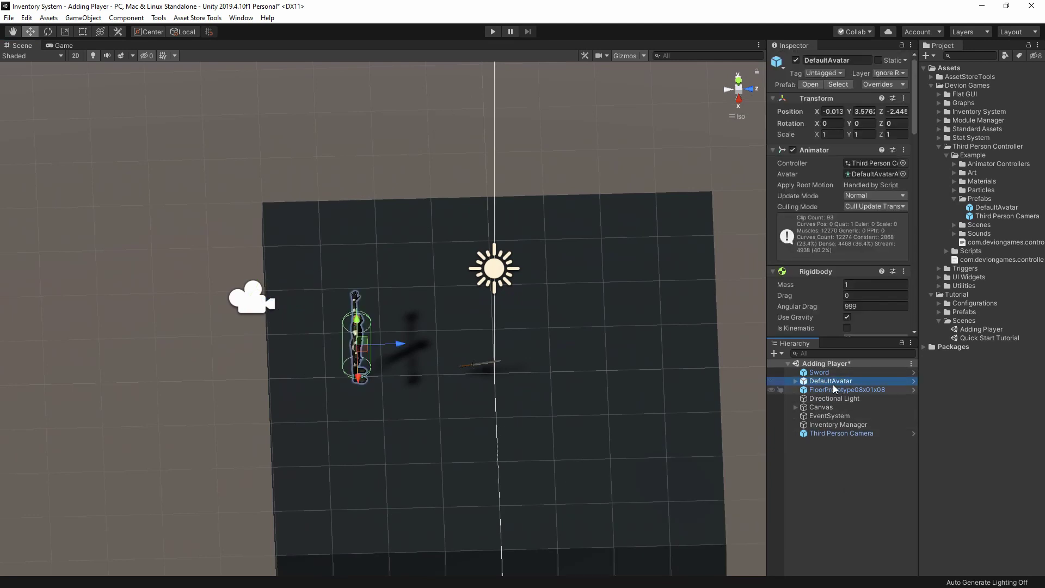
click(822, 72)
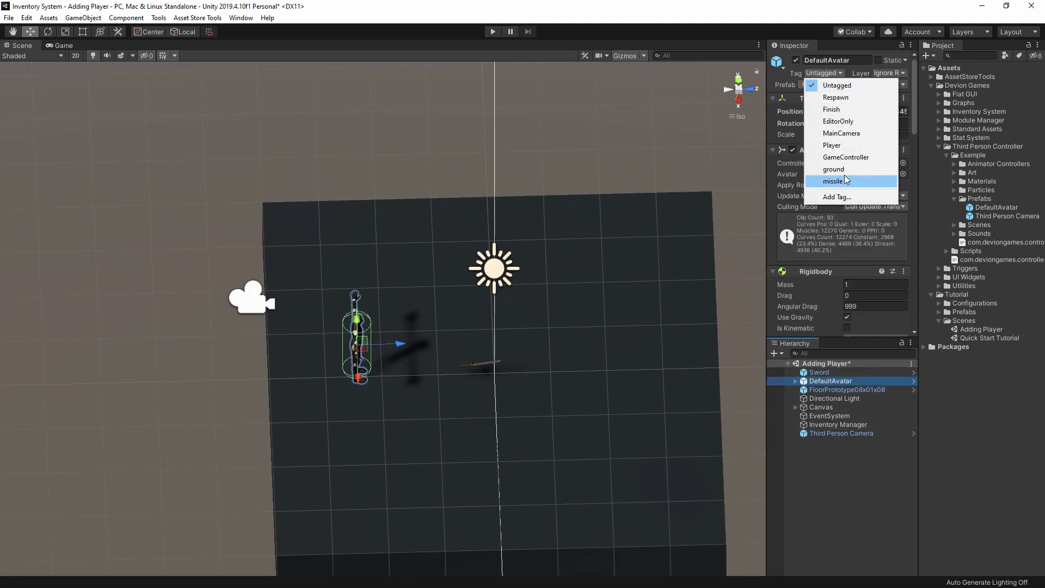
click(830, 145)
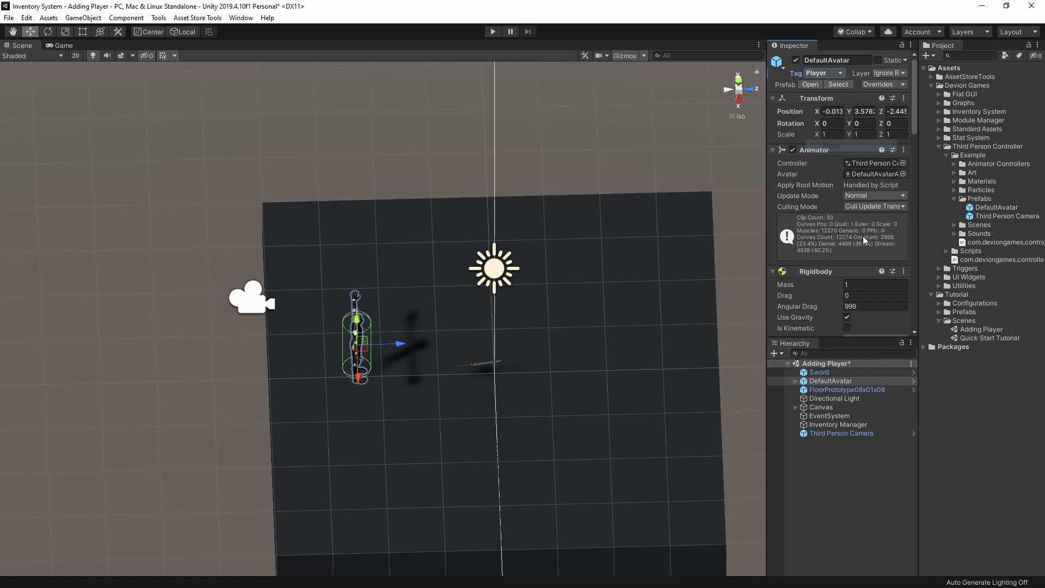
Add a Physics Raycaster component to the Third Person Camera
click(824, 434)
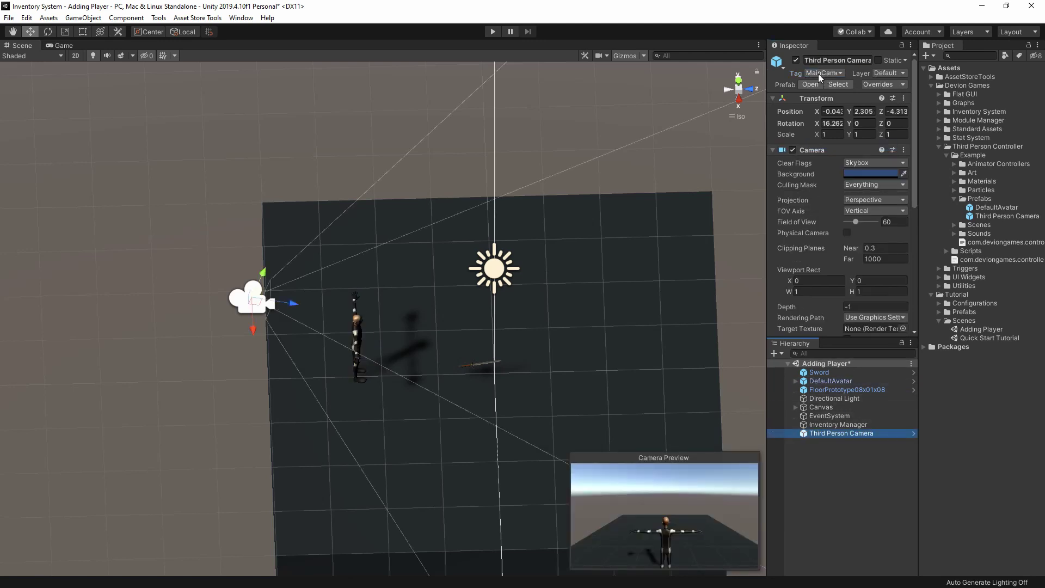
scroll(845, 164, down, 8)
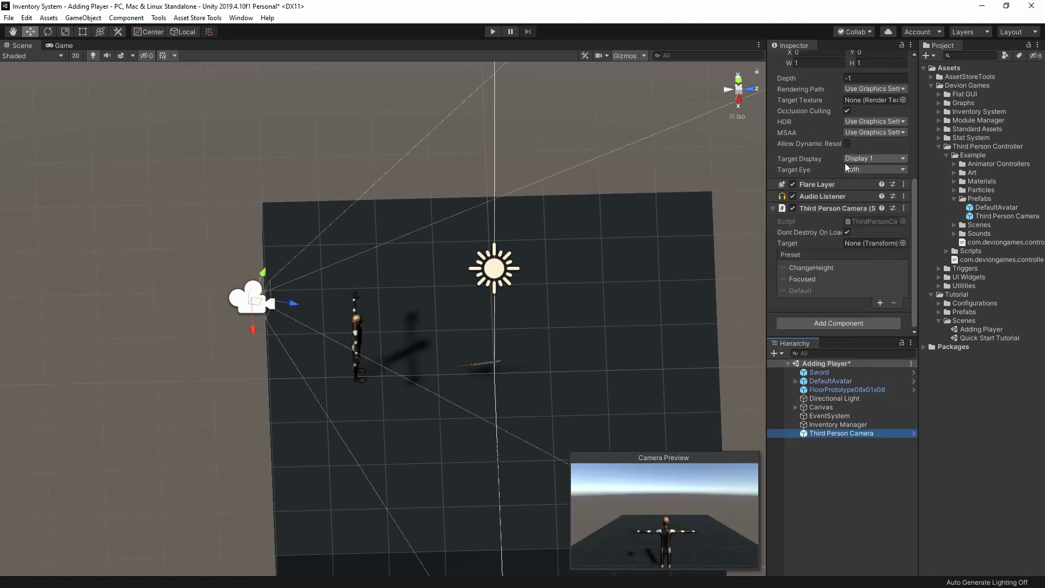
click(827, 324)
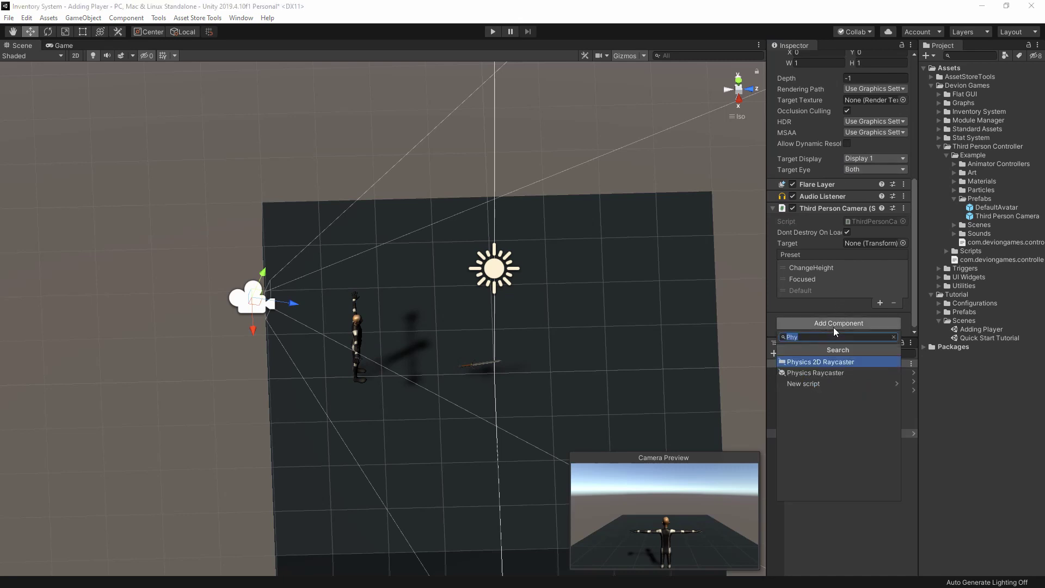
click(826, 374)
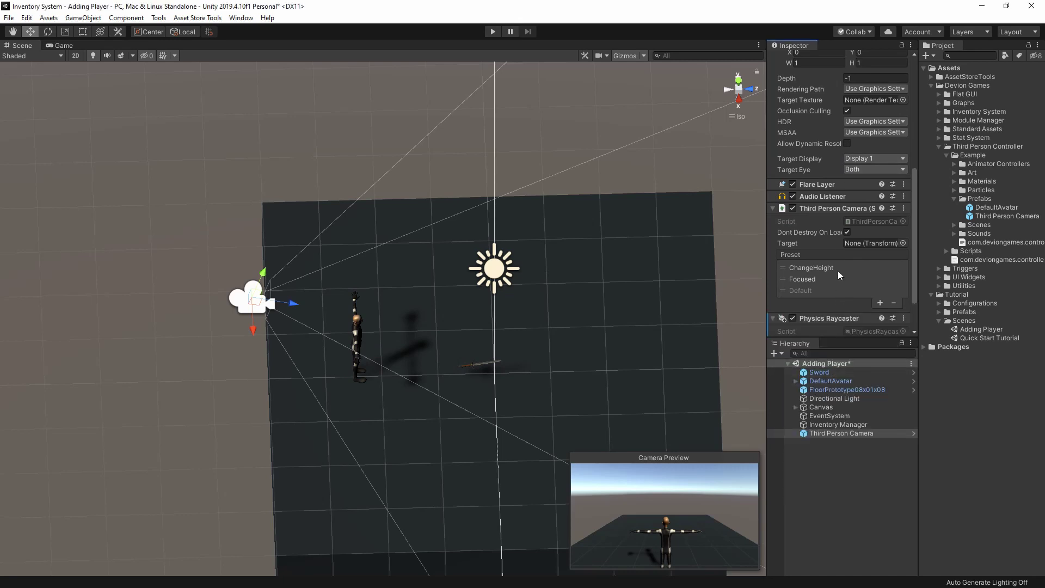
scroll(830, 269, down, 3)
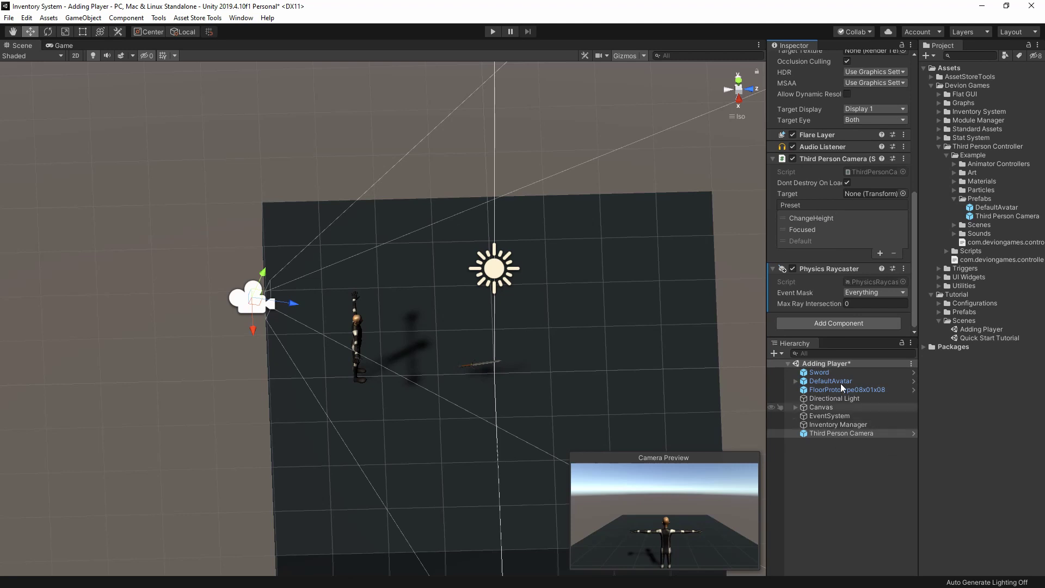
Set the Turn Button of the Third Person Camera's Default preset to Fire1
click(802, 241)
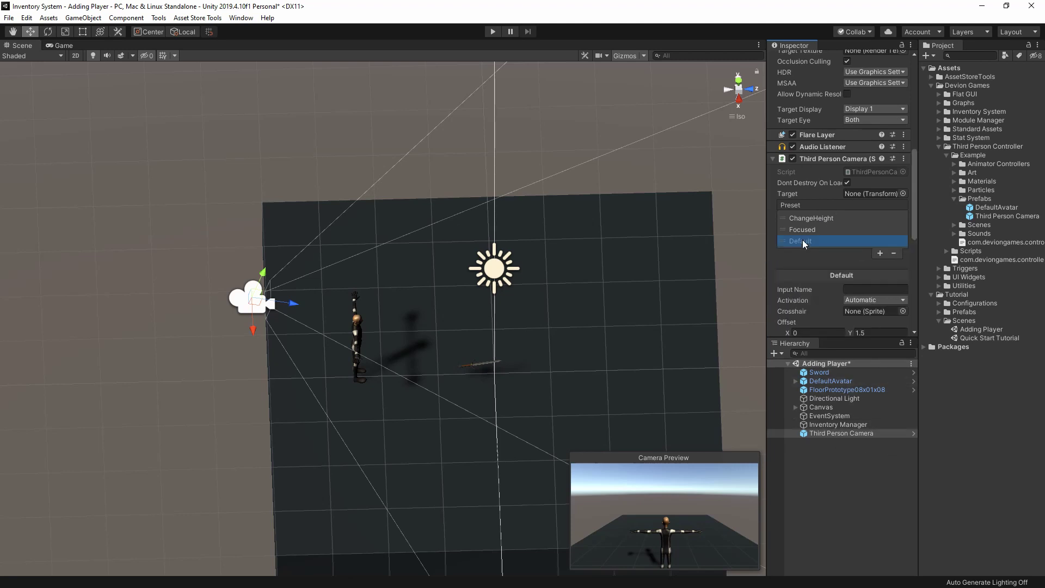
scroll(805, 240, down, 5)
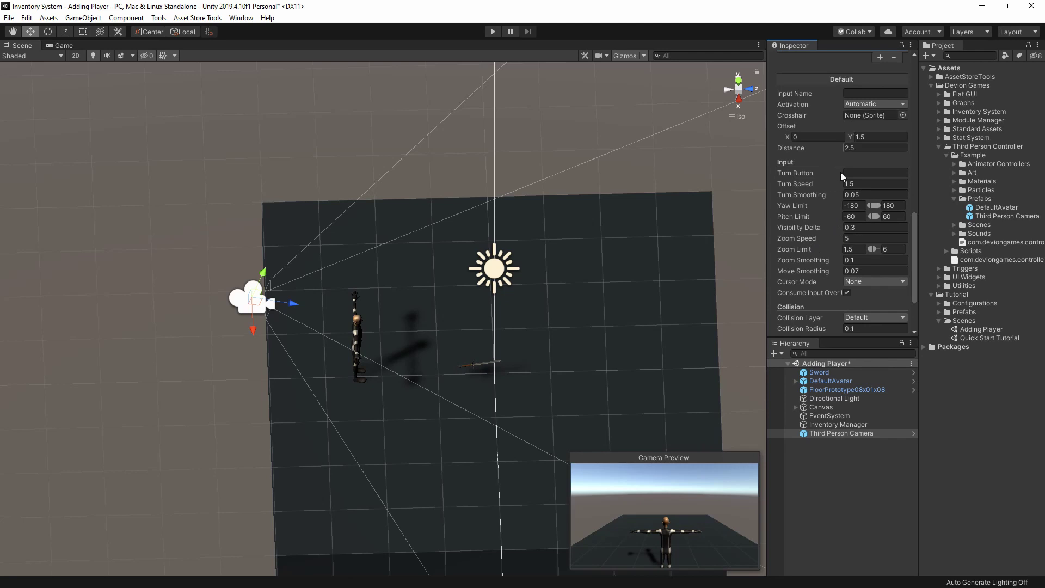
scroll(834, 221, up, 3)
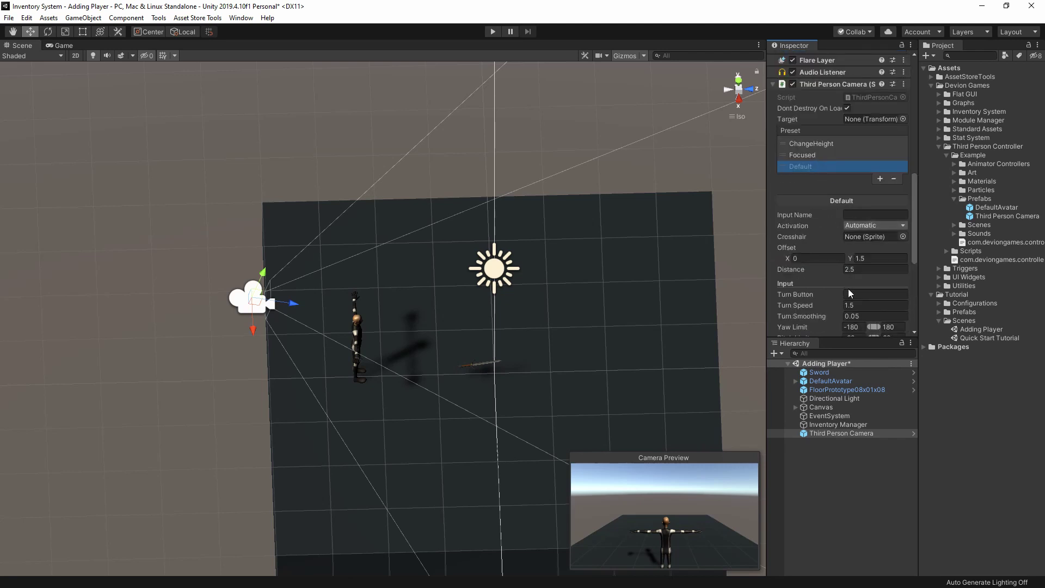
text(Fire1)
Remove the Attack motion from the DefaultAvatar's Third Person Controller motions
click(831, 381)
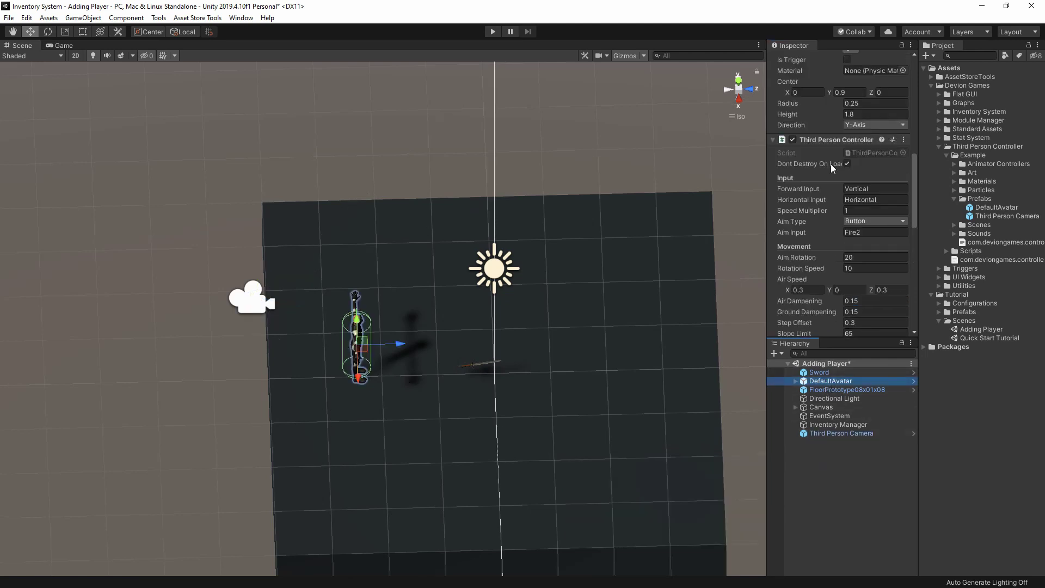
scroll(831, 120, down, 3)
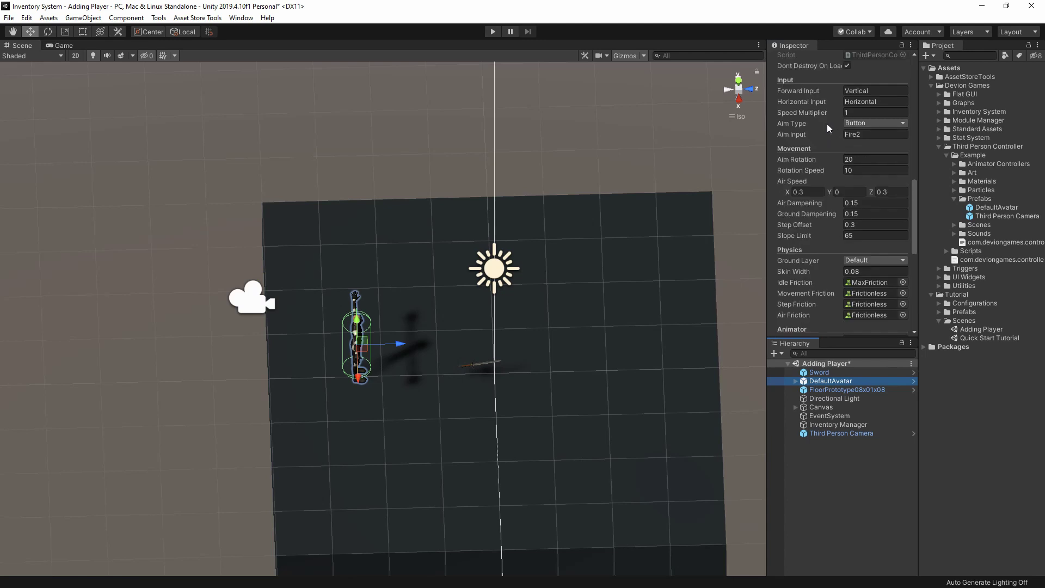
scroll(861, 152, down, 8)
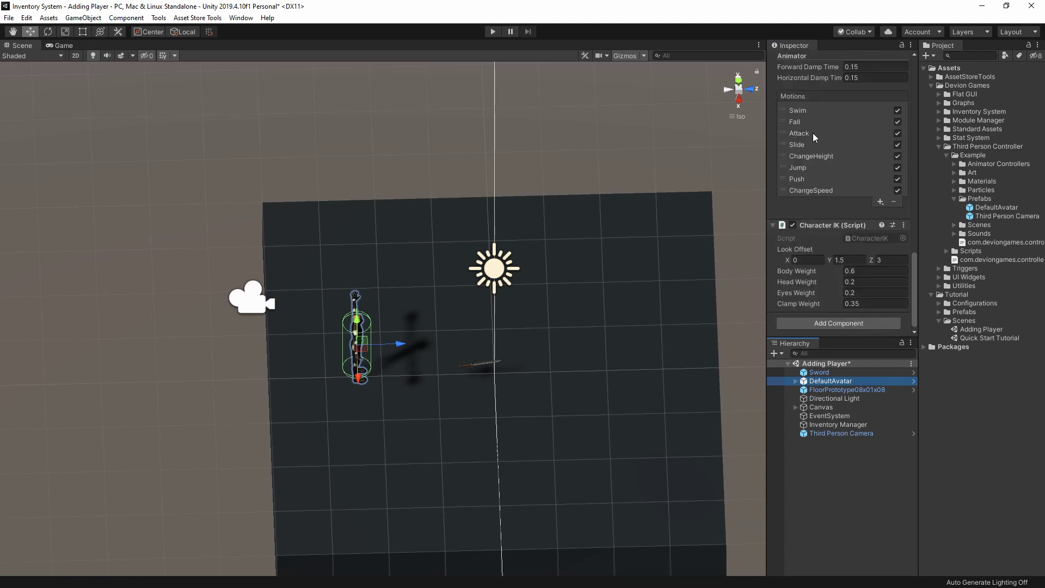
click(806, 133)
scroll(862, 263, down, 3)
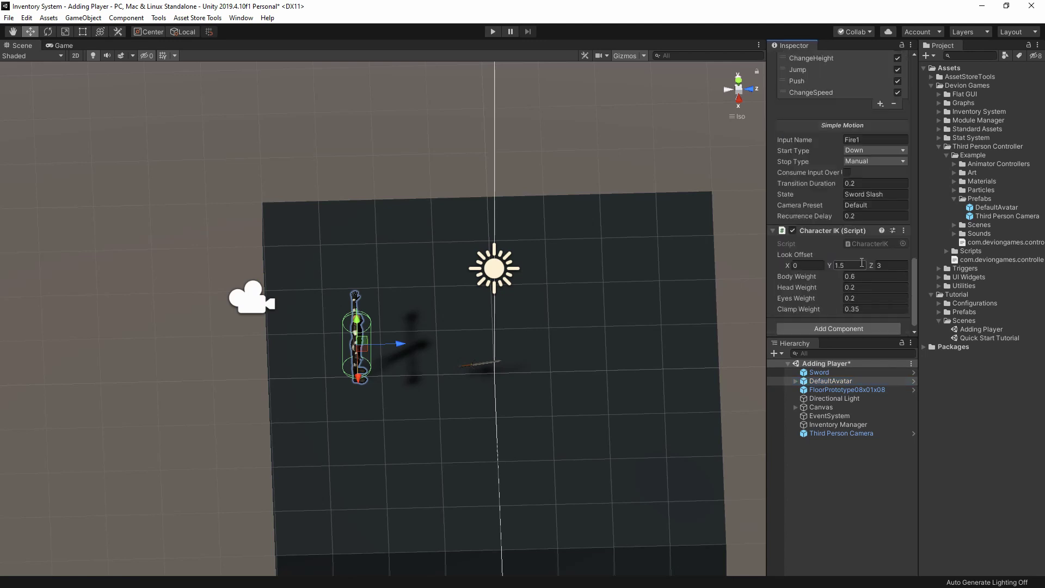
scroll(859, 267, up, 3)
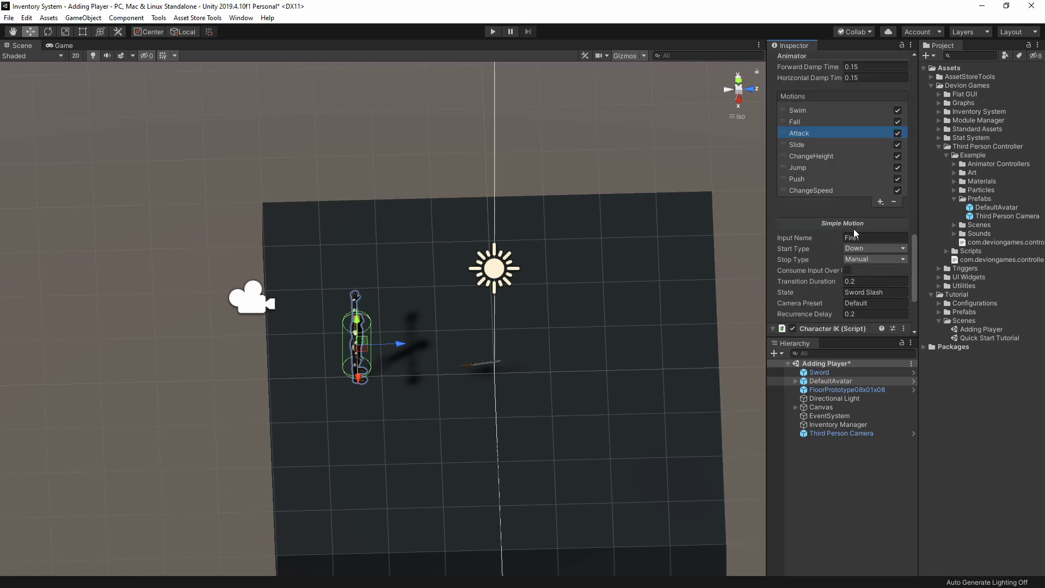
click(894, 201)
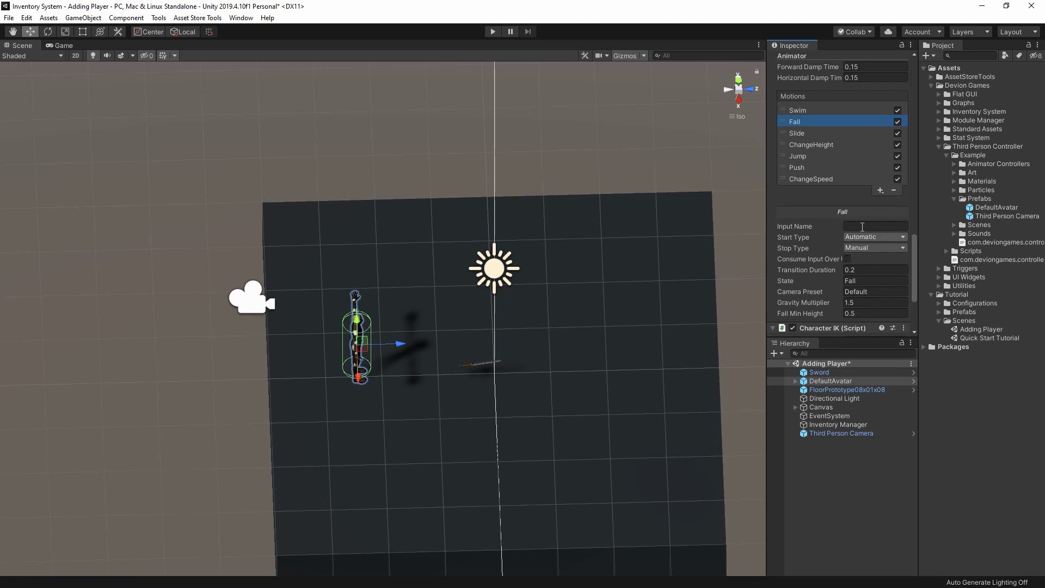
click(824, 462)
Set the Use Distance of the scene Sword's Trigger component to 1
click(829, 372)
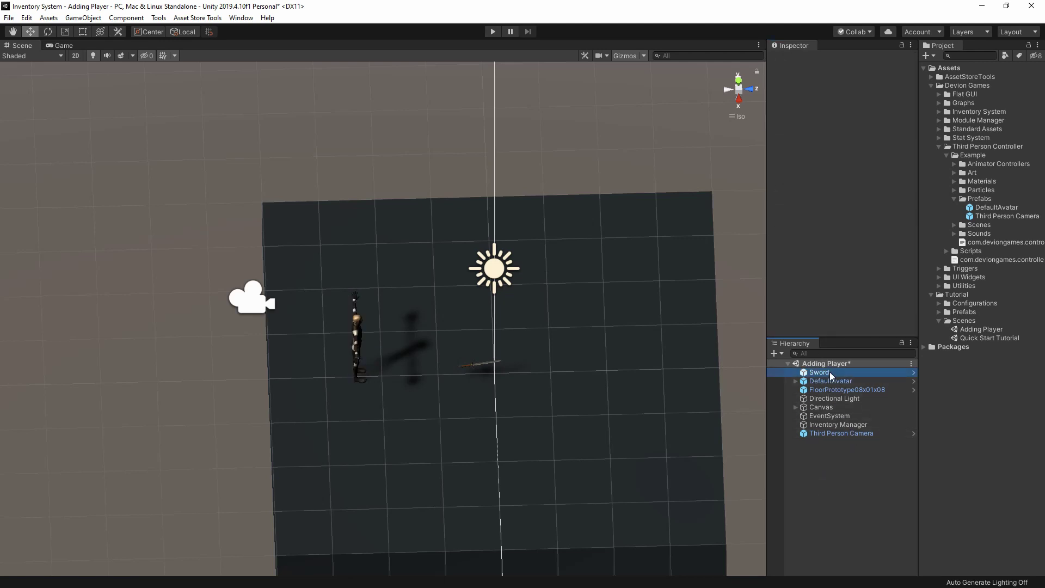
scroll(784, 245, down, 6)
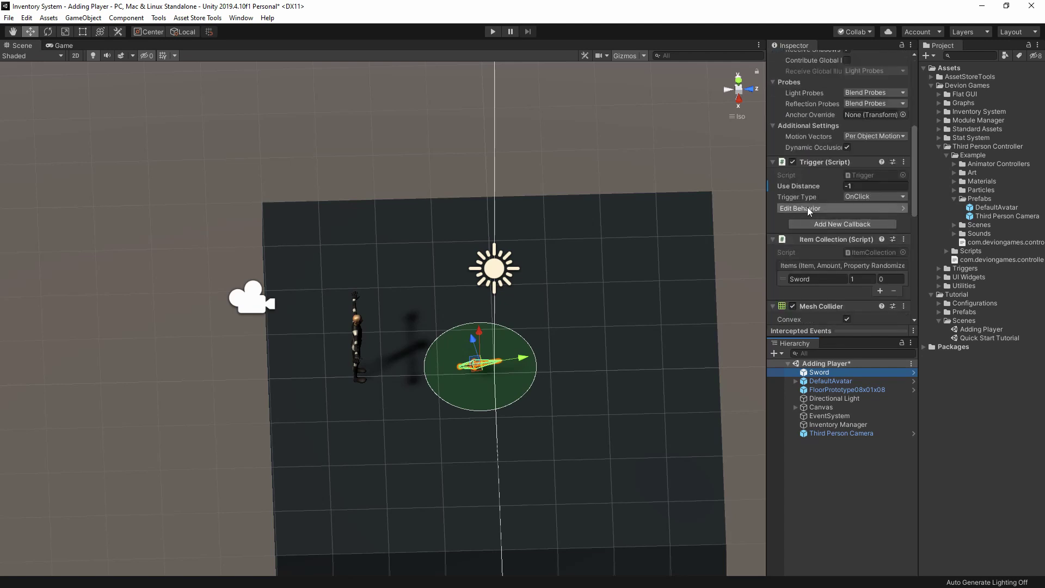
click(855, 186)
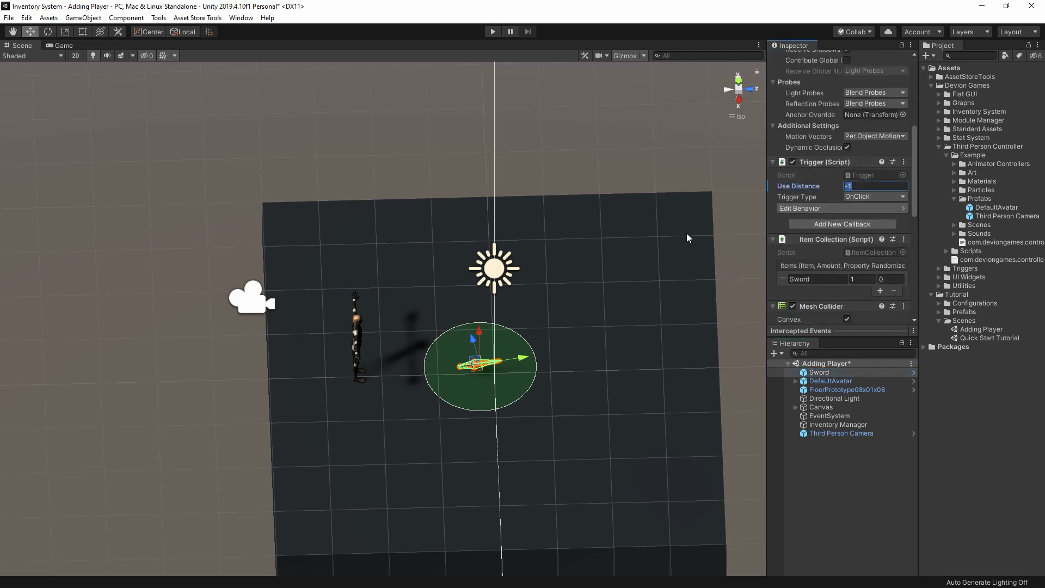
text(1)
Compare the Trigger's Use Distance on the Sword prefab in Tutorial/Prefabs with that of the Sword placed in the scene
scroll(779, 60, up, 5)
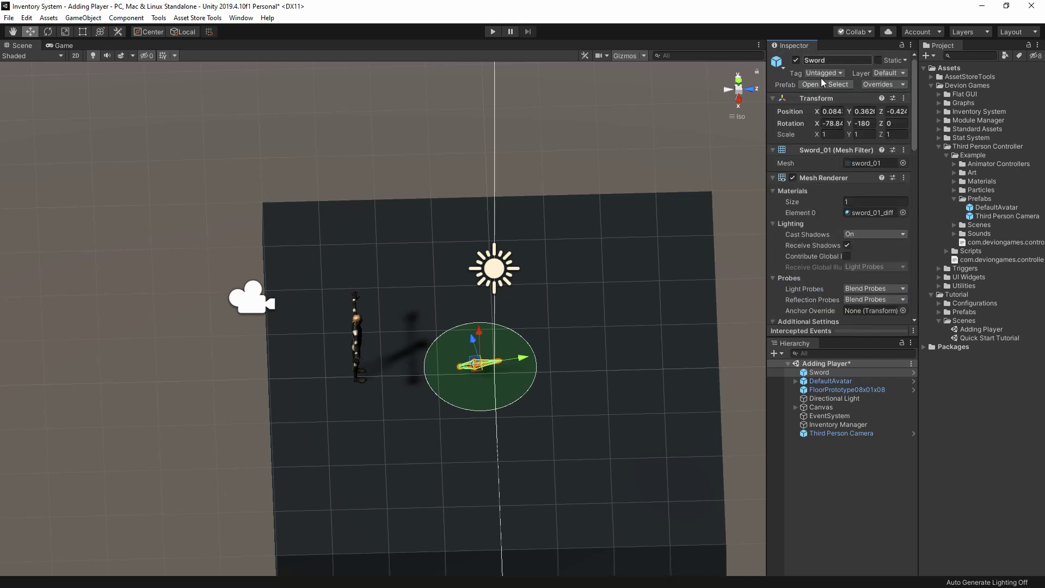
scroll(870, 223, down, 10)
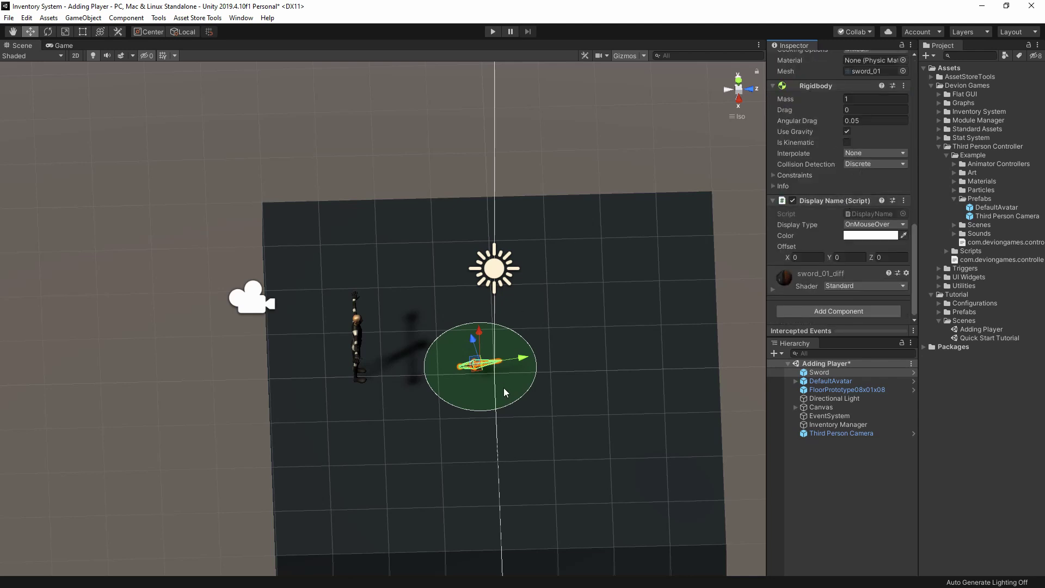
scroll(818, 191, up, 6)
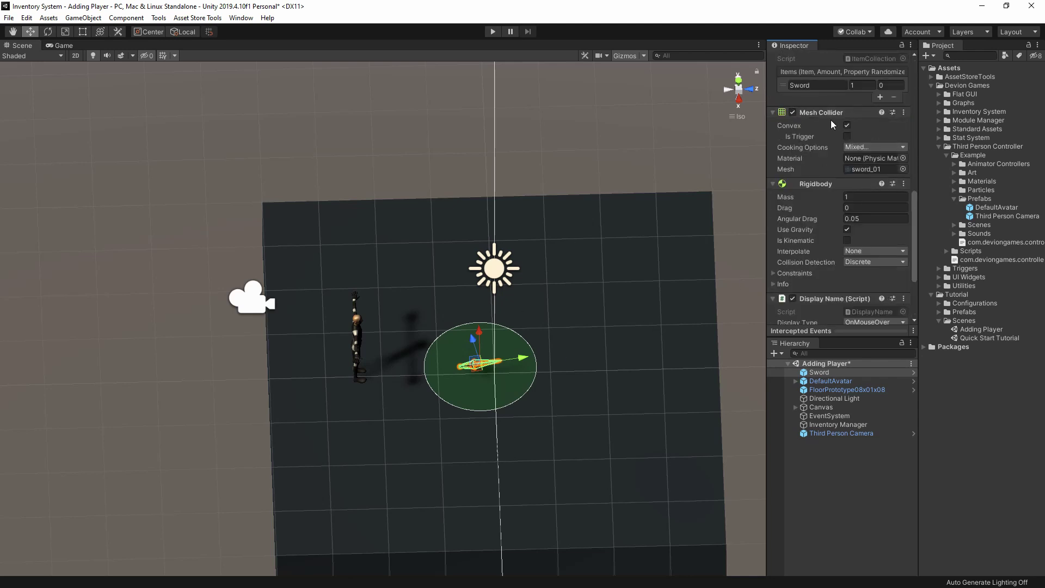
click(850, 91)
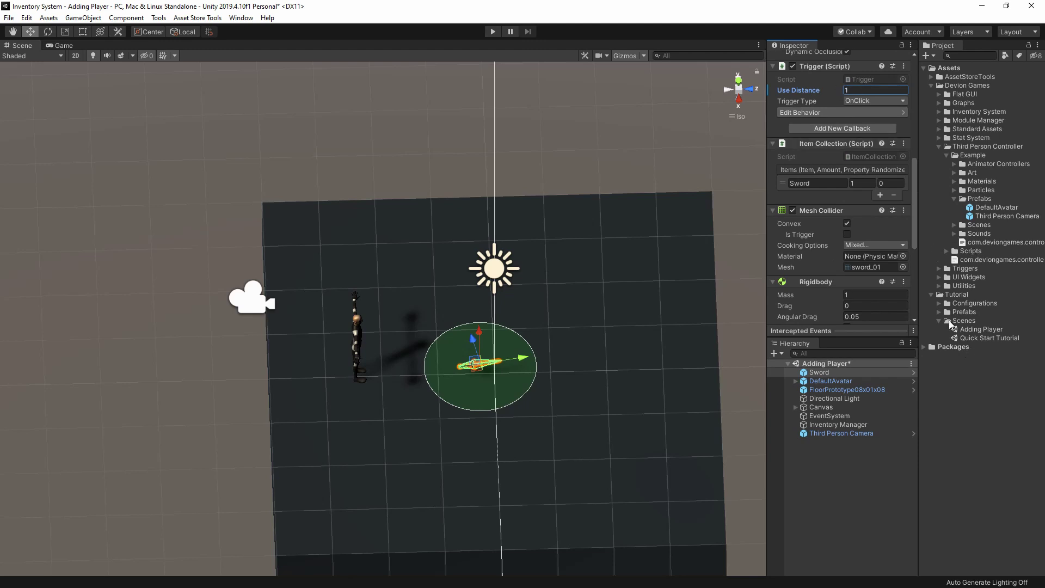
click(940, 312)
click(958, 320)
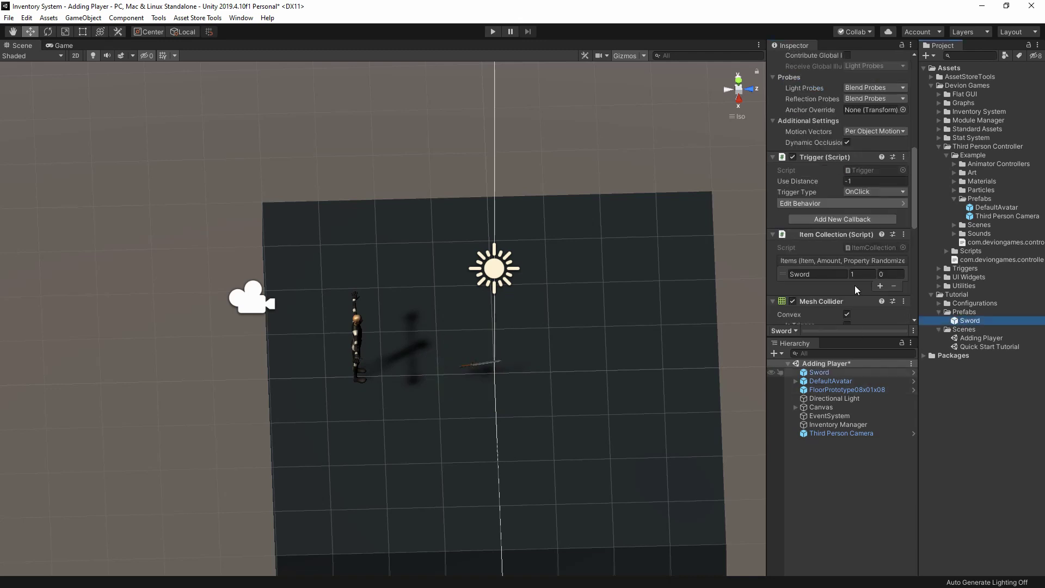
click(860, 182)
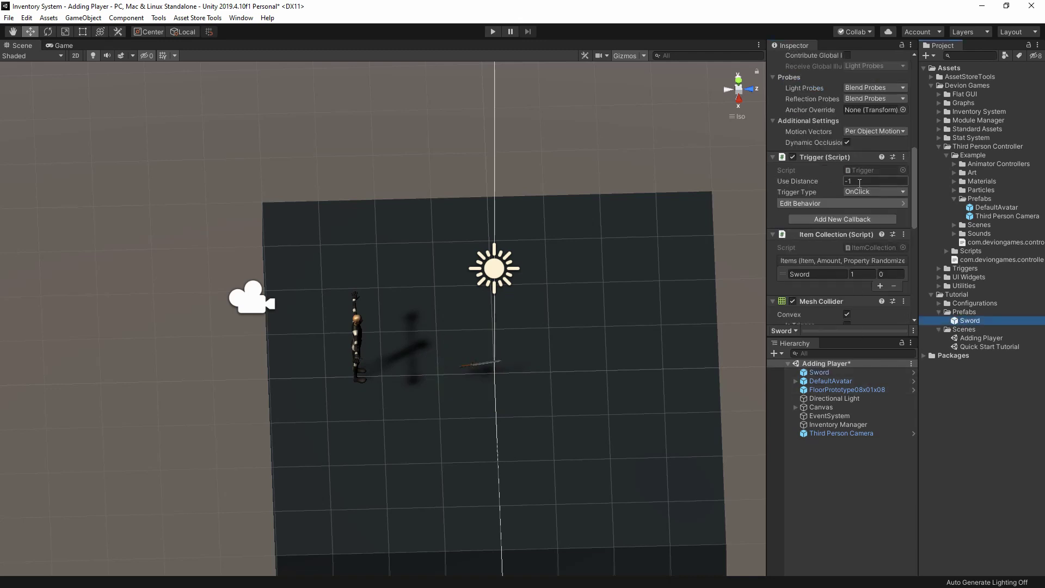
click(850, 498)
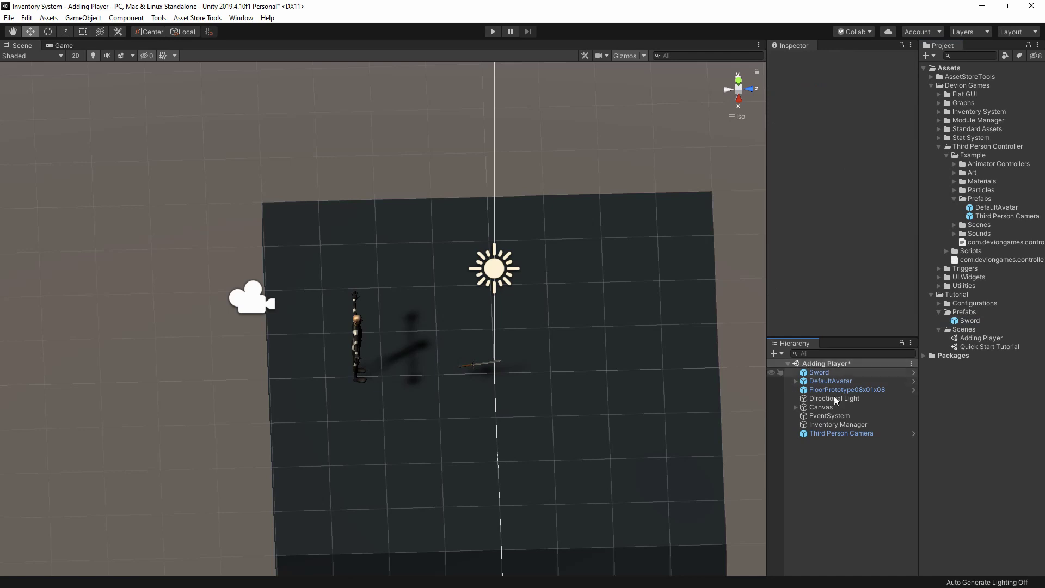
click(836, 372)
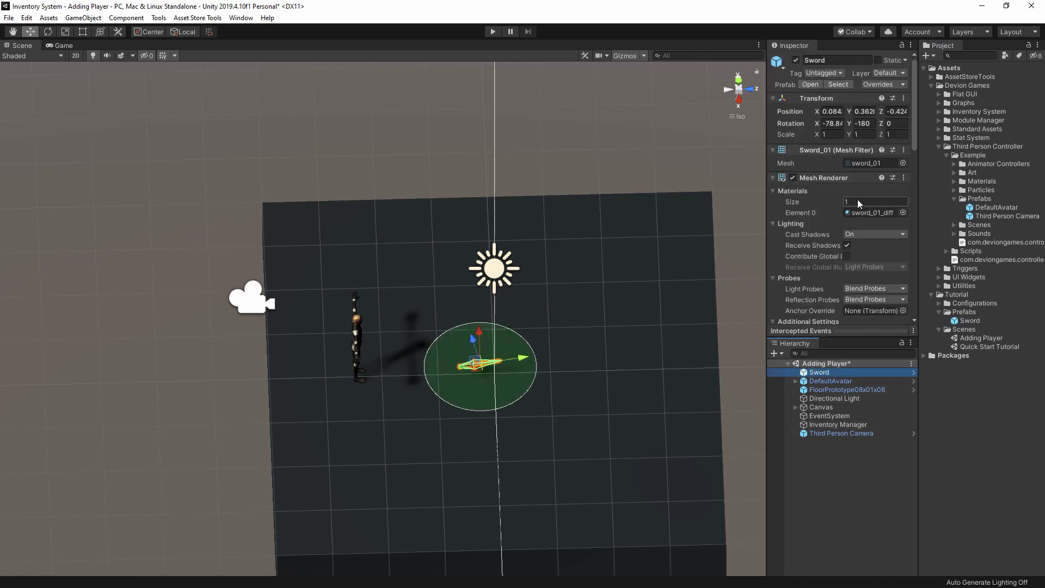
scroll(857, 199, down, 5)
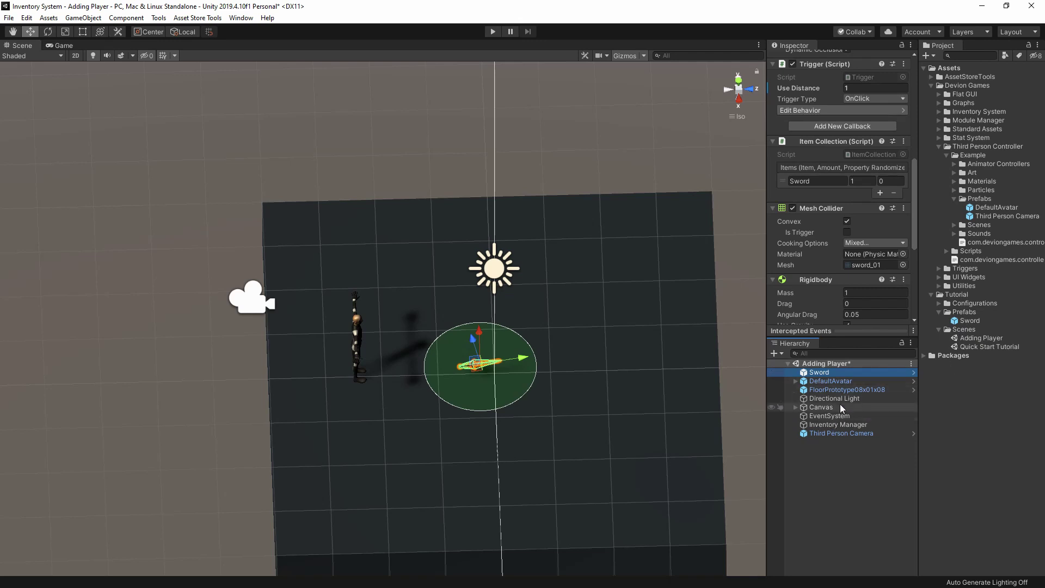
Save the Adding Player scene and start Play mode
drag(765, 450, 783, 444)
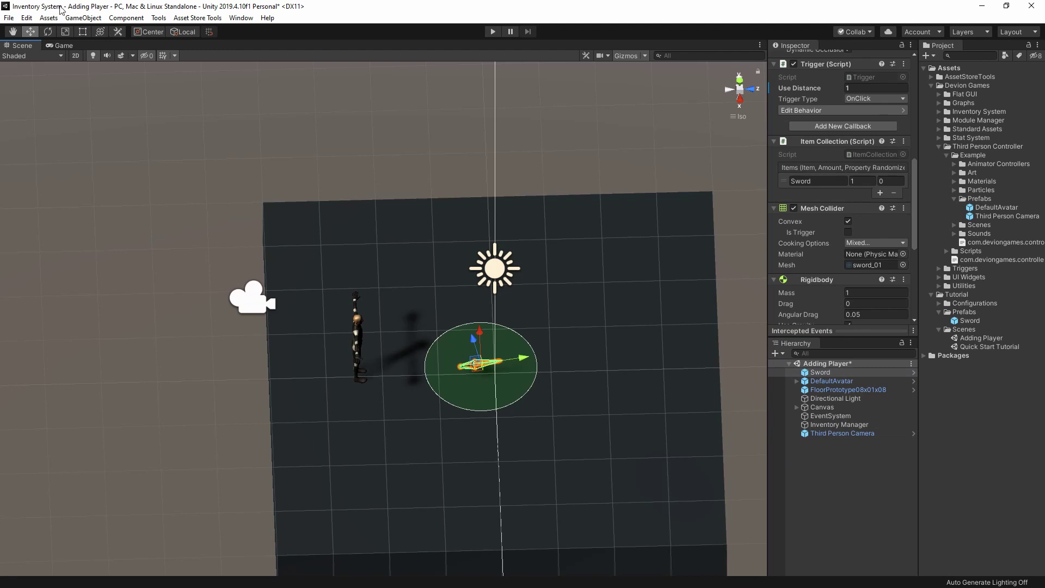
click(9, 18)
click(16, 59)
click(492, 31)
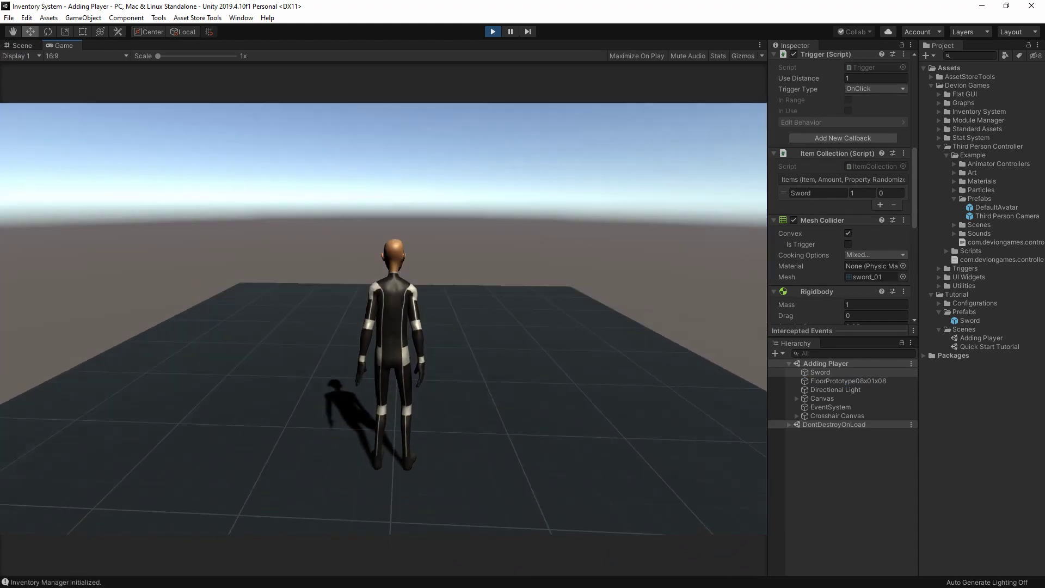
Inspect the running Sword's Trigger and walk the avatar towards and away from the sword to check the In Range state
click(817, 372)
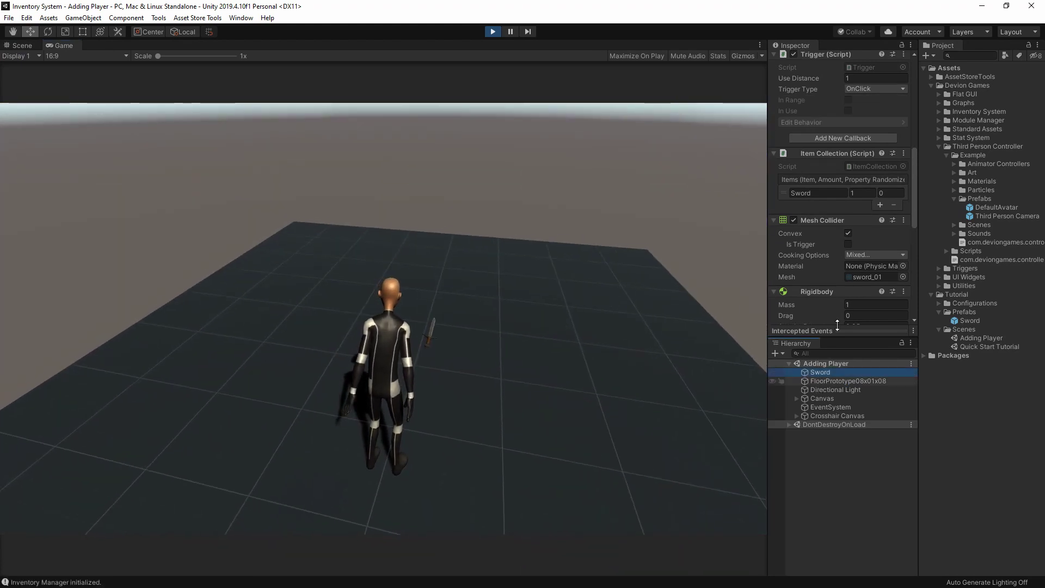
scroll(827, 180, up, 3)
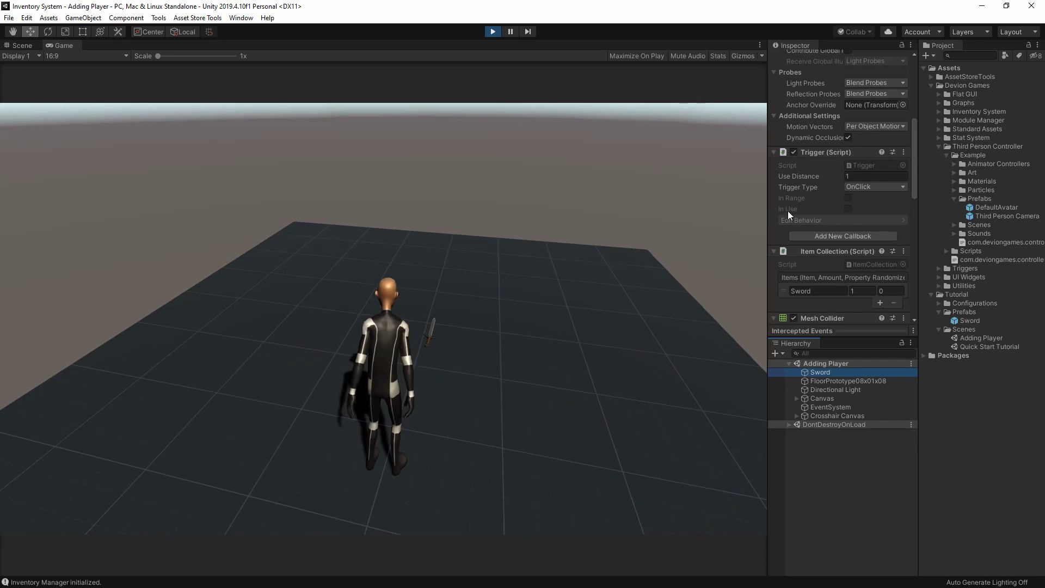
click(569, 225)
key(w)
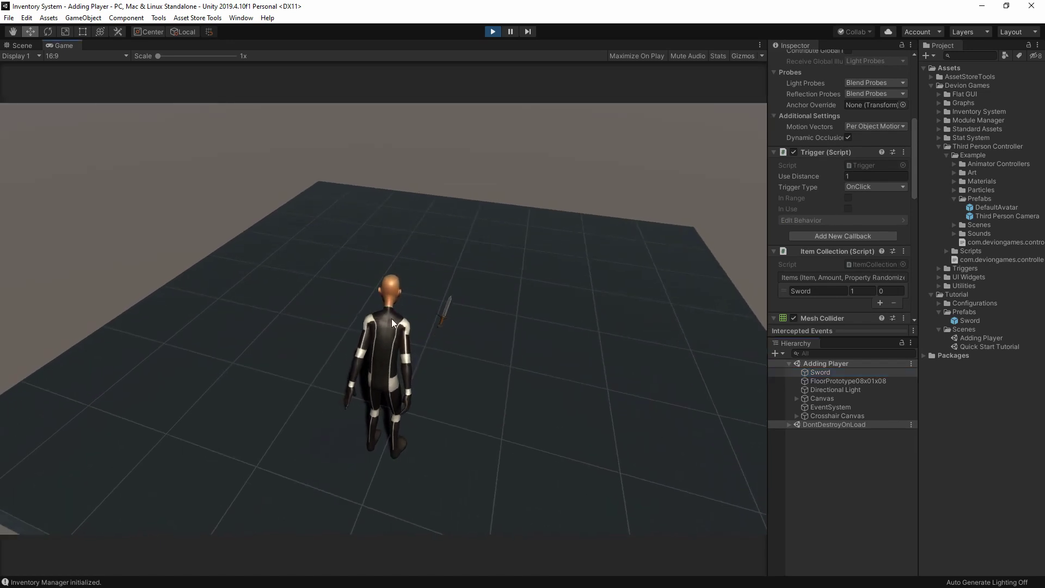
key(w)
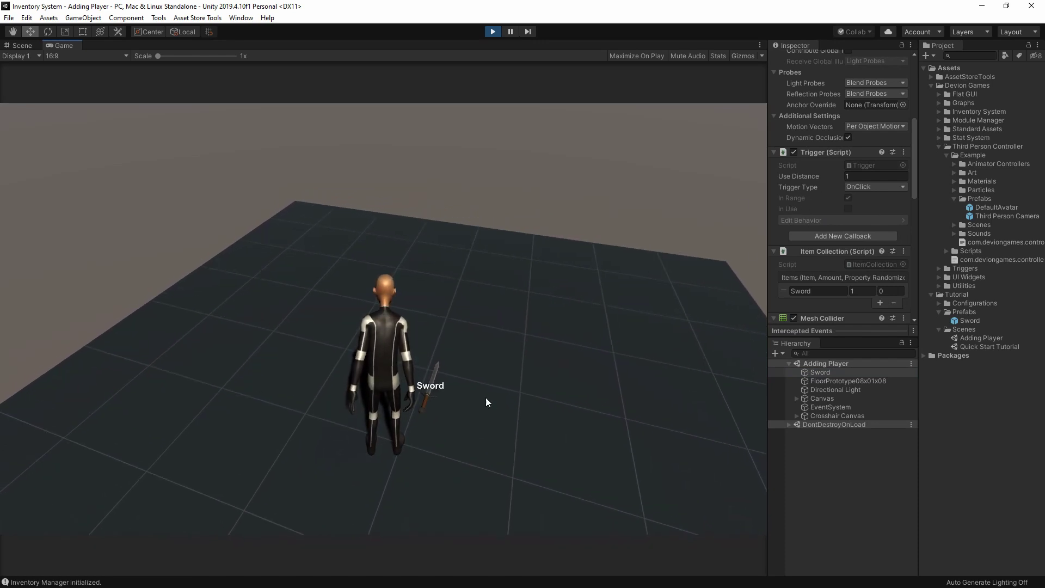
key(s)
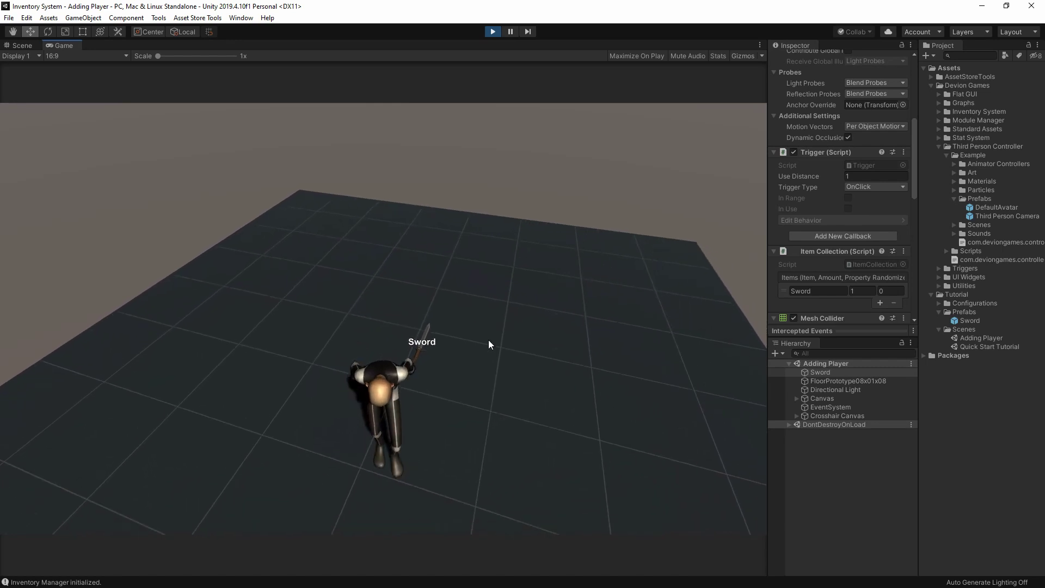
Try repeatedly to pick up the sword while the avatar stands outside its use distance
click(417, 289)
click(417, 289)
click(417, 289)
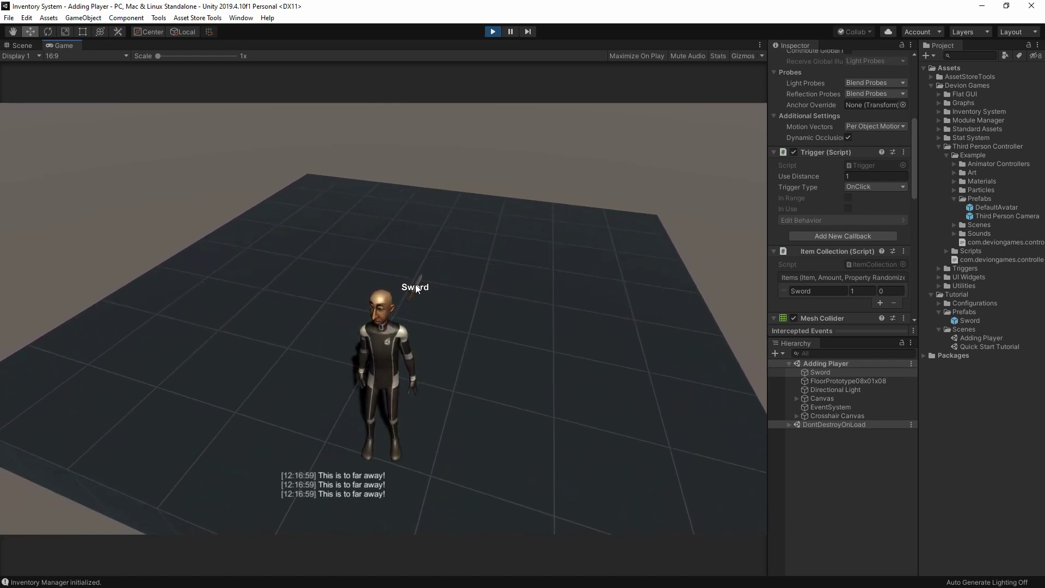
click(417, 289)
click(417, 288)
click(417, 288)
click(417, 288)
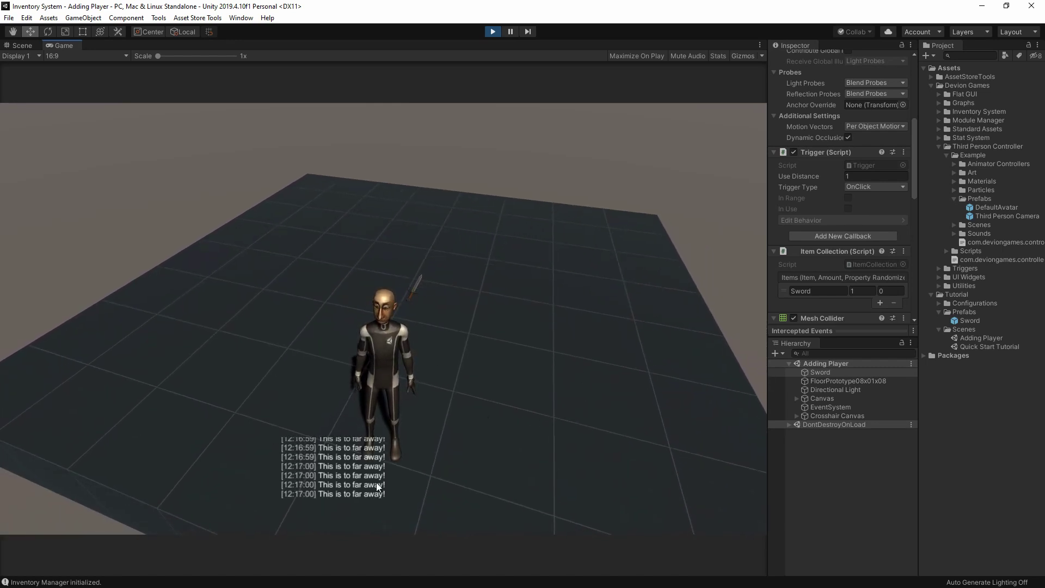
Walk the avatar up to the sword and pick it up with the inventory window open
key(w)
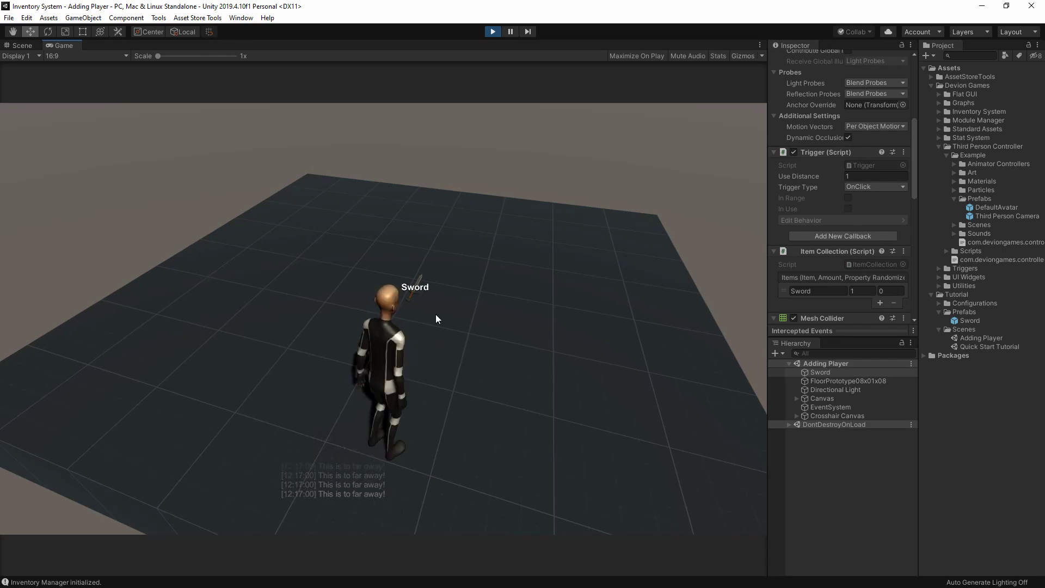
key(w)
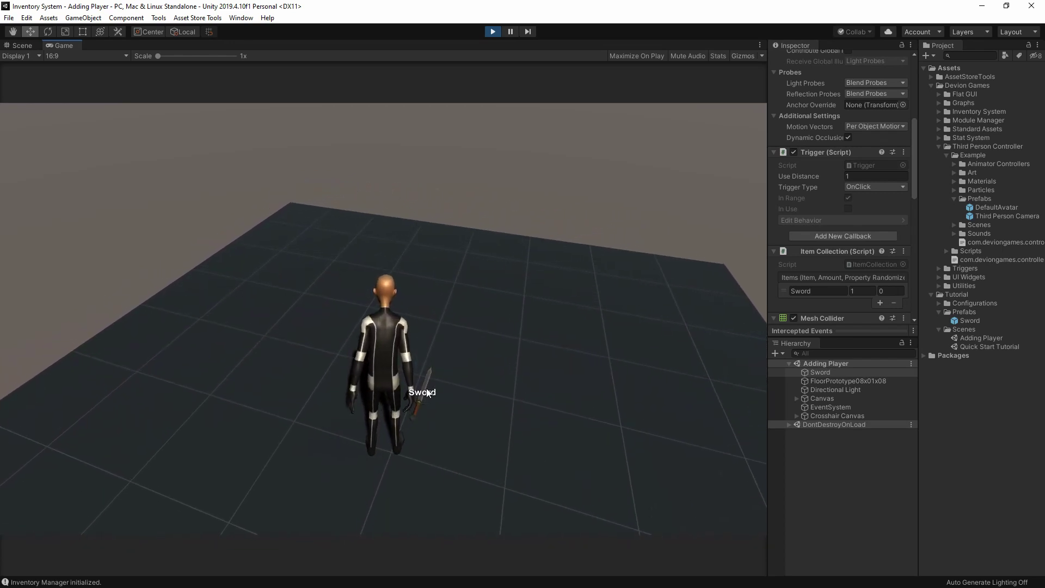
key(i)
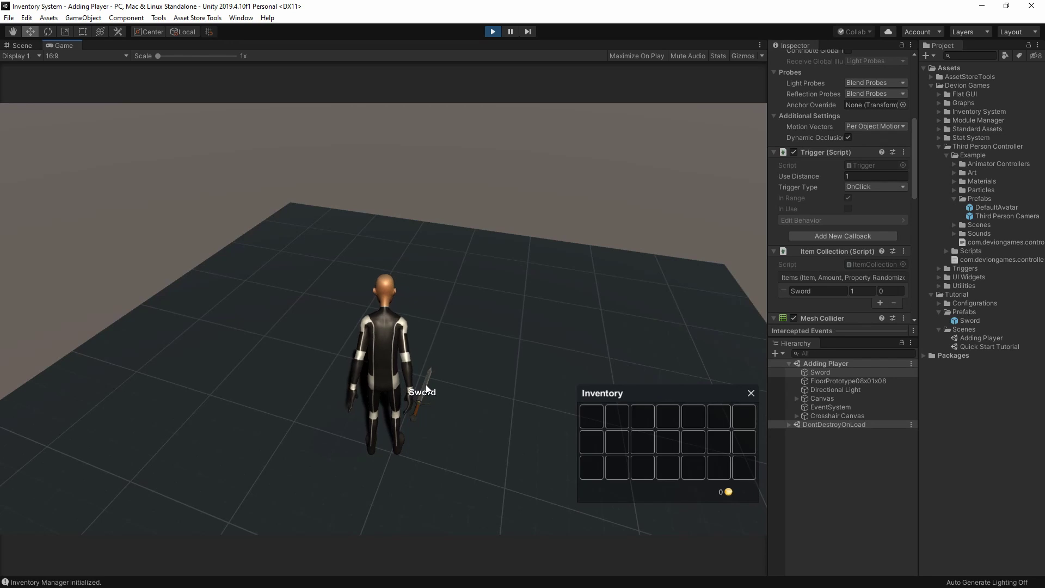
click(428, 389)
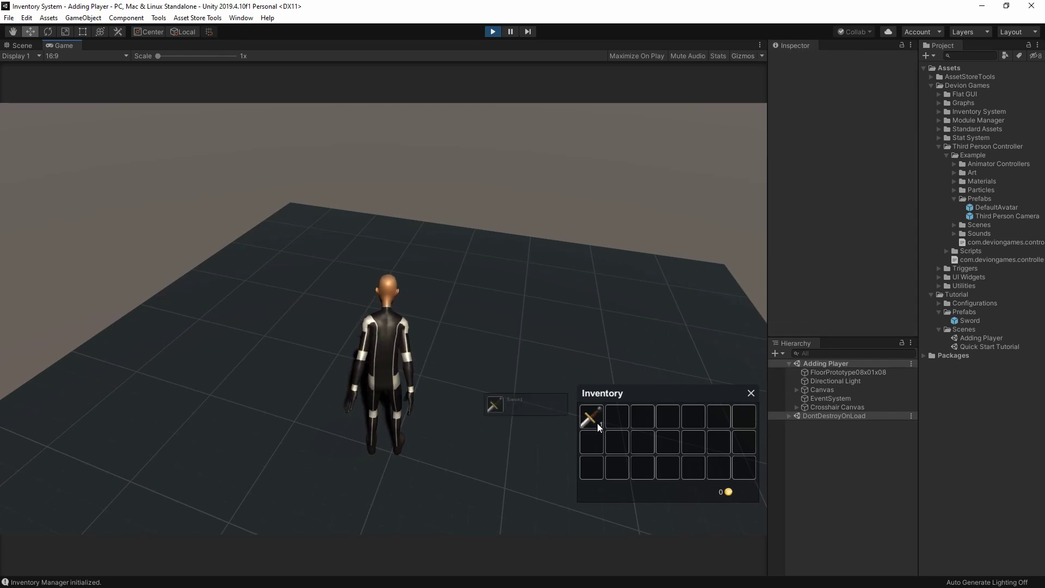
Drop the sword from the inventory onto the ground and check the Trigger's Use Distance on the dropped Sword and the Sword prefab
drag(647, 402, 642, 368)
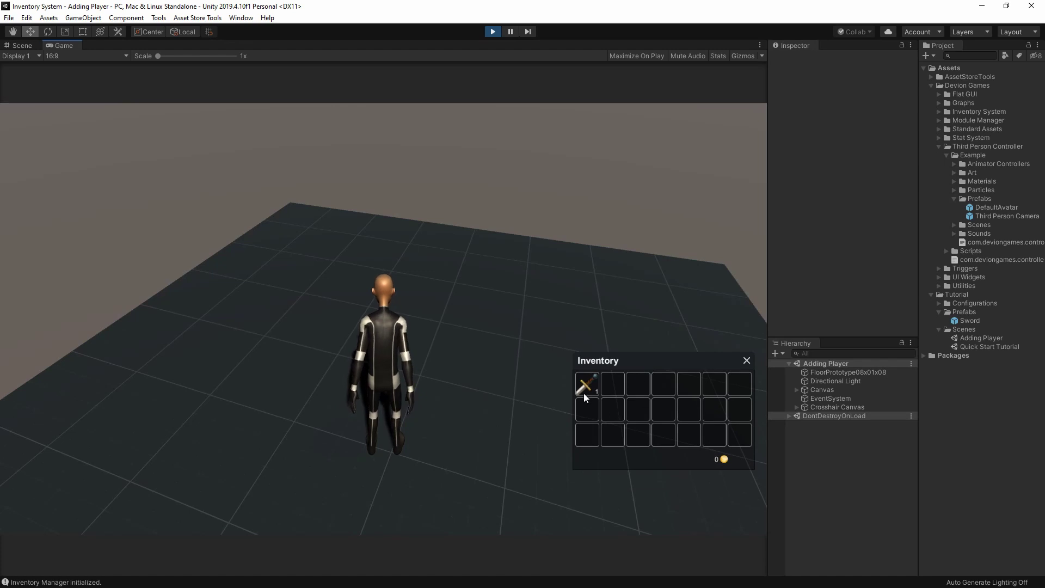
drag(590, 391, 491, 380)
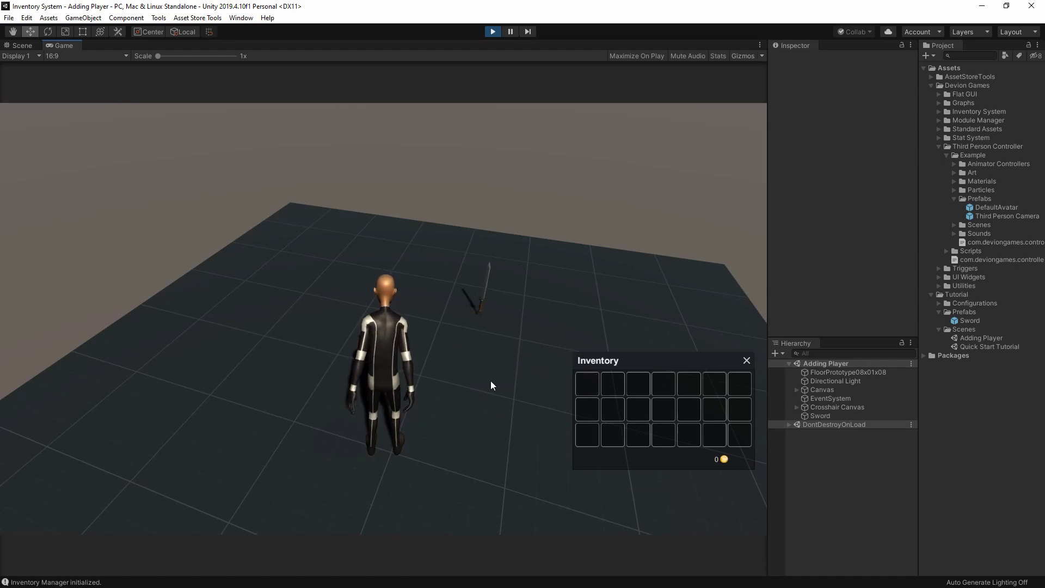
click(816, 416)
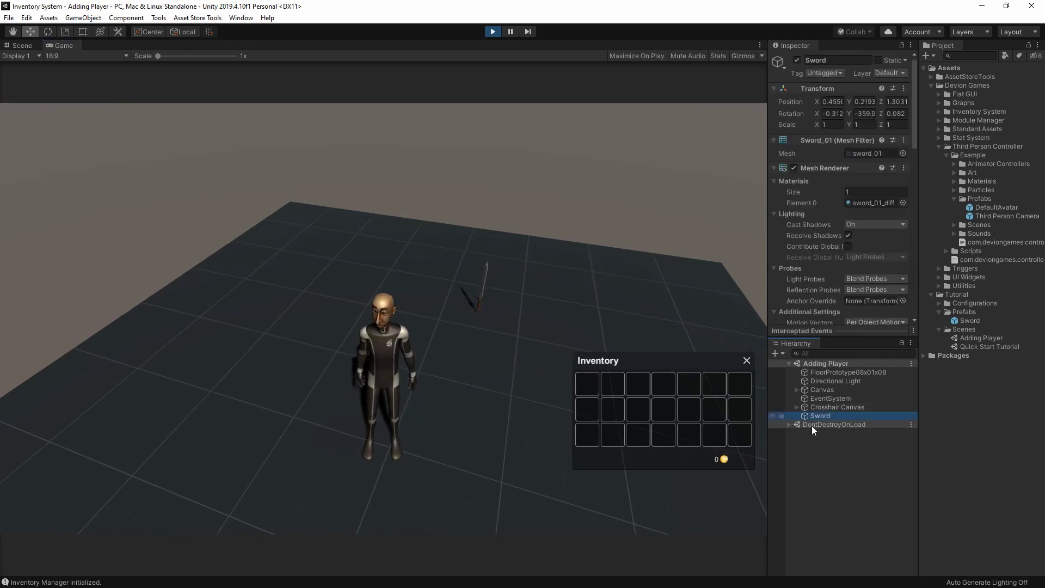
scroll(821, 230, down, 5)
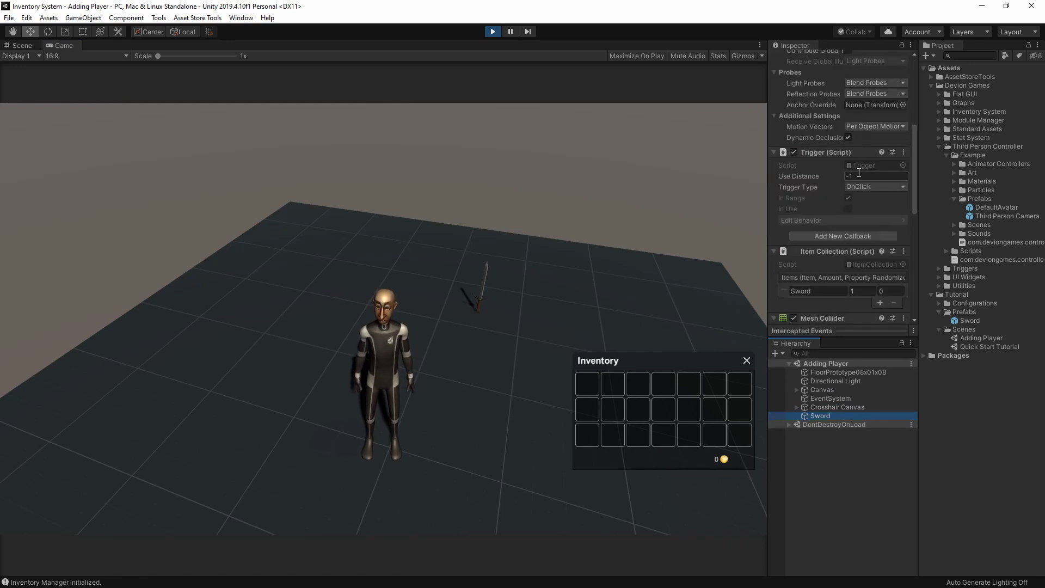
click(969, 320)
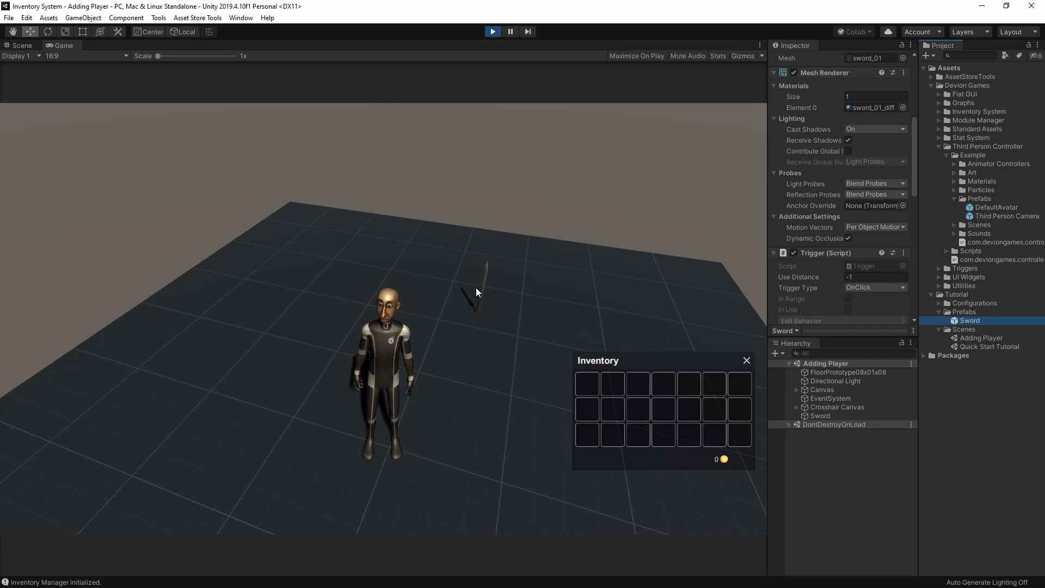